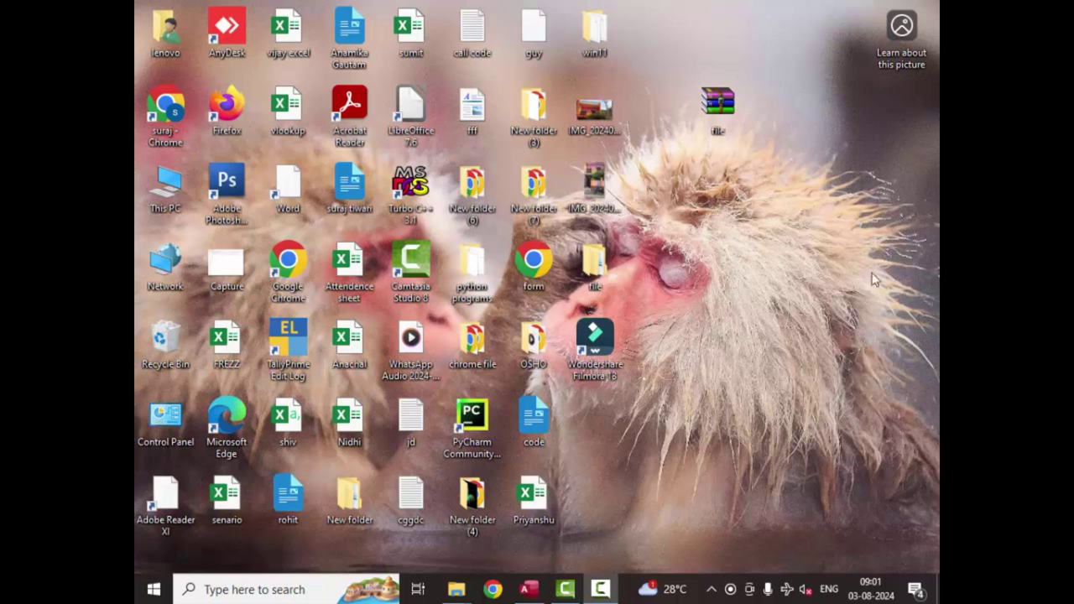
Step: Refresh the desktop repeatedly from its right-click menu
right_click(839, 102)
click(793, 148)
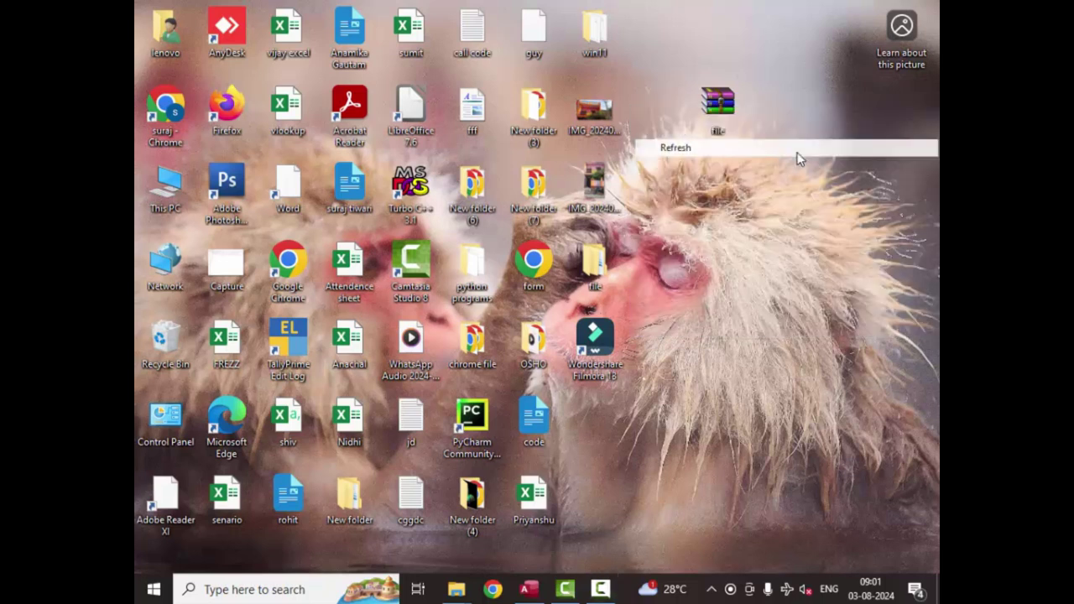
right_click(814, 145)
click(741, 195)
right_click(816, 140)
click(780, 186)
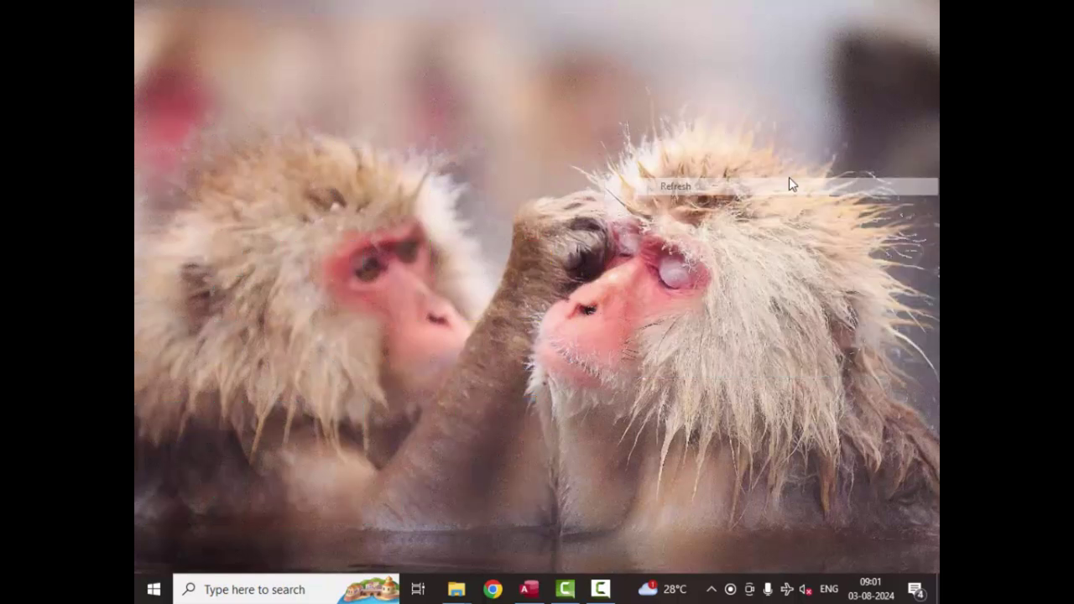
right_click(789, 177)
click(762, 225)
right_click(824, 163)
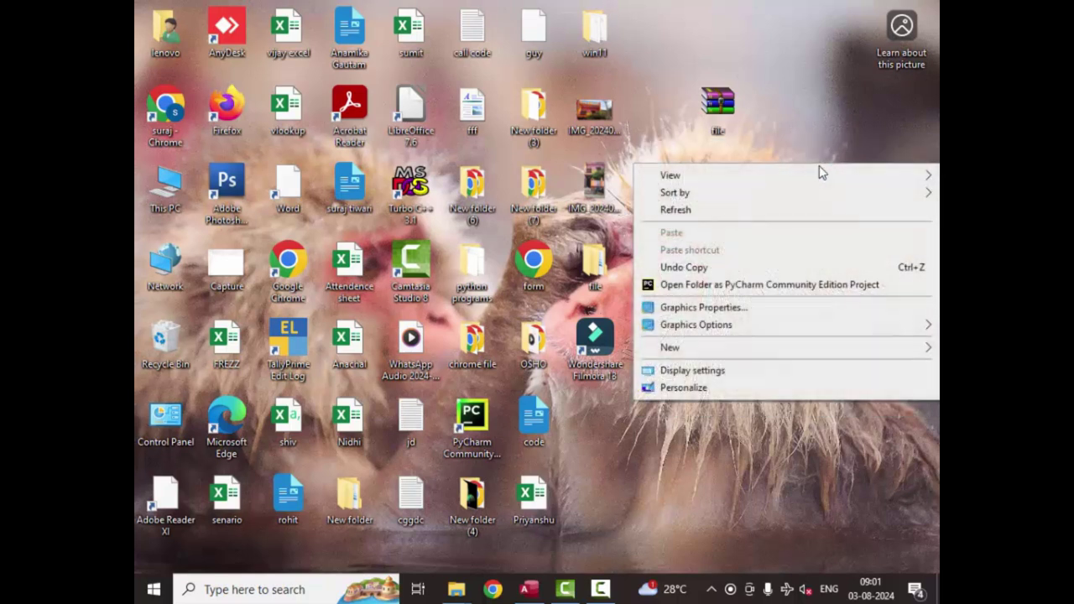
click(749, 208)
right_click(773, 199)
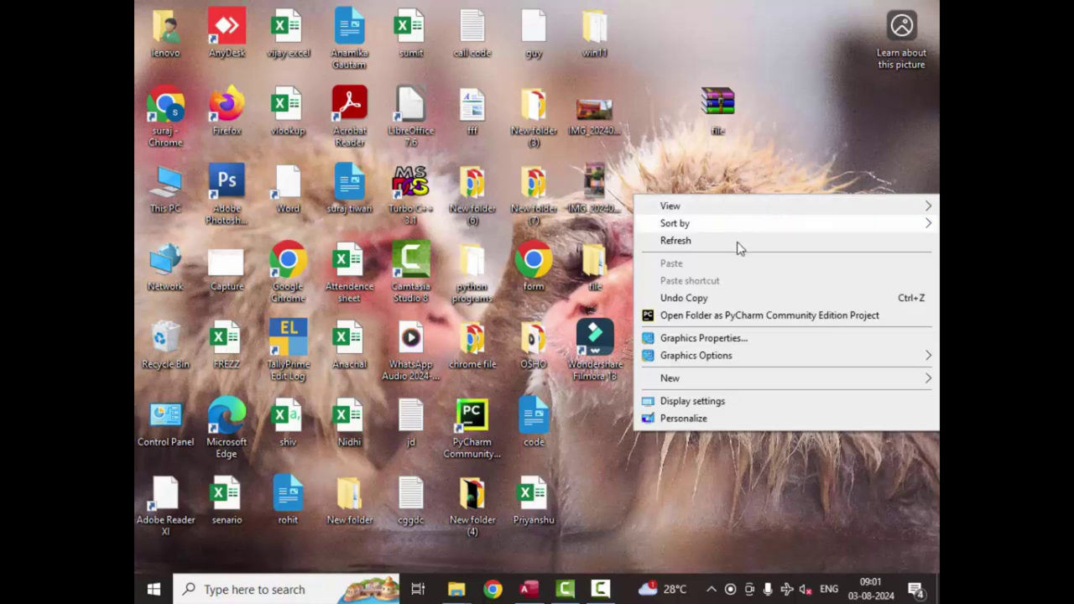
click(723, 242)
right_click(804, 179)
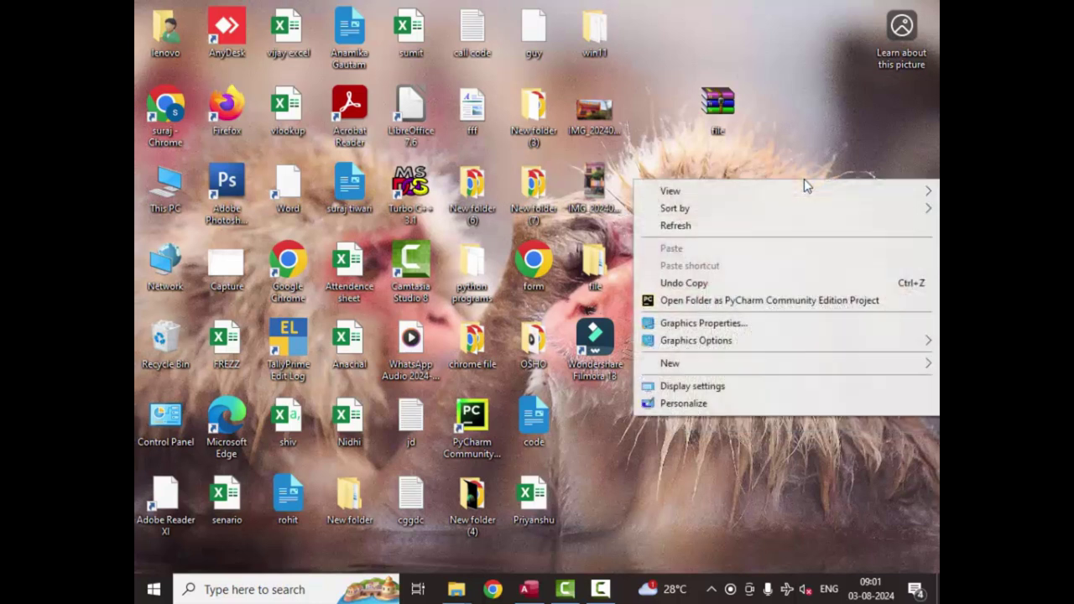
click(666, 228)
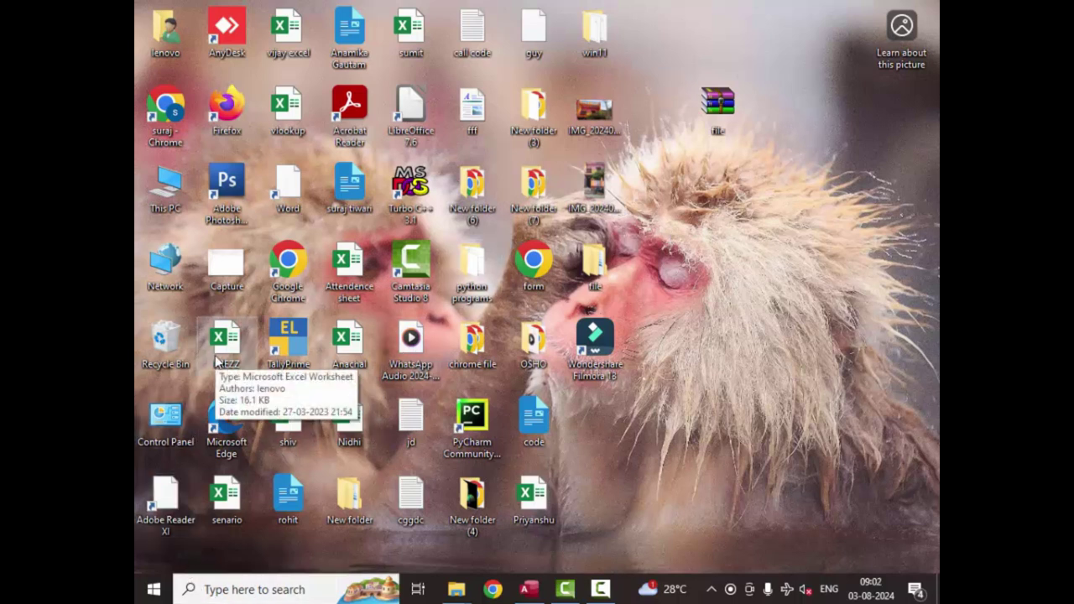
mouse_move(349, 271)
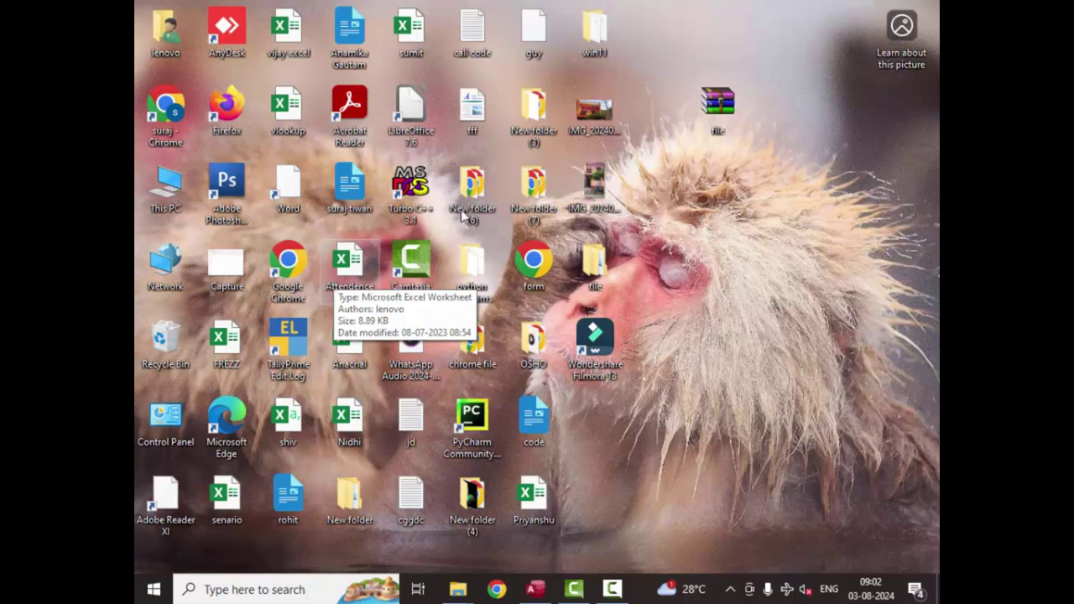
Step: Bring Access to the front and switch Table1 to Design View
click(534, 590)
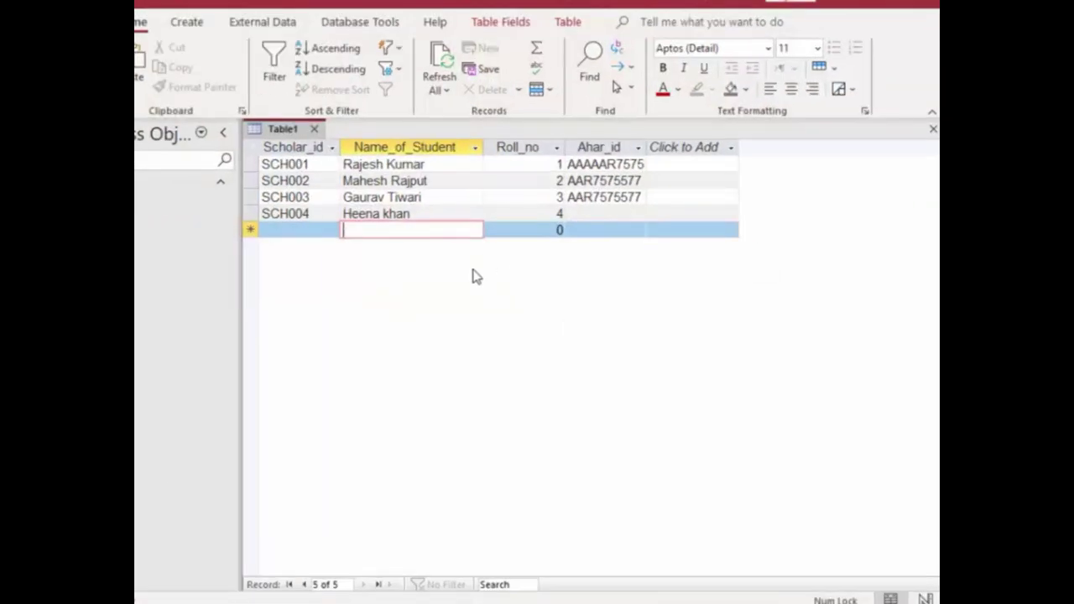
click(313, 229)
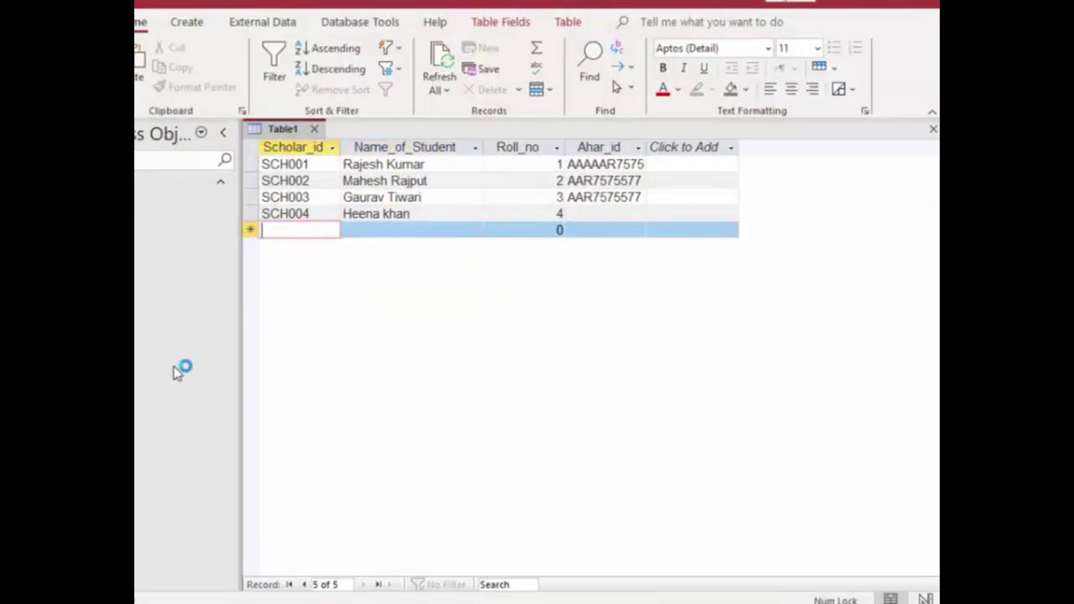
click(101, 80)
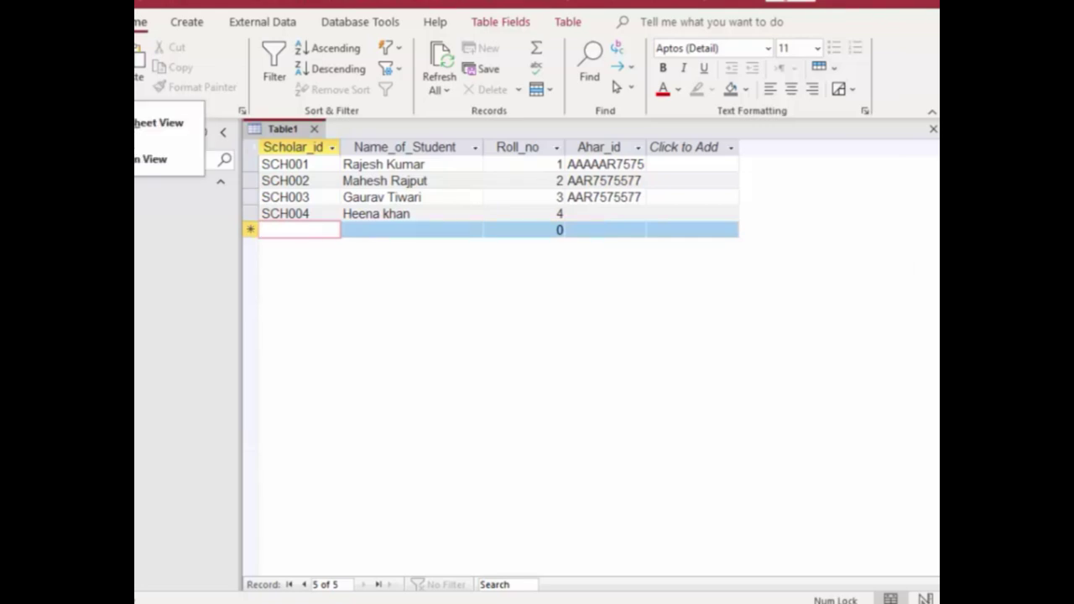
click(156, 159)
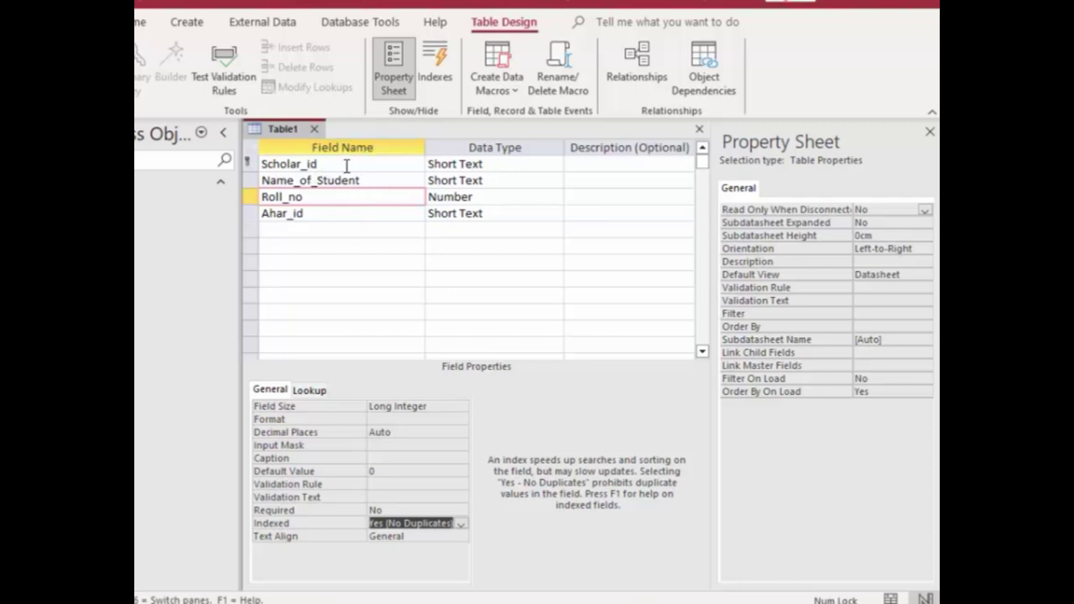
Step: Review the Scholar_id, Name_of_Student, Roll_no and Ahar_id fields and Scholar_id's data type
drag(345, 165, 256, 164)
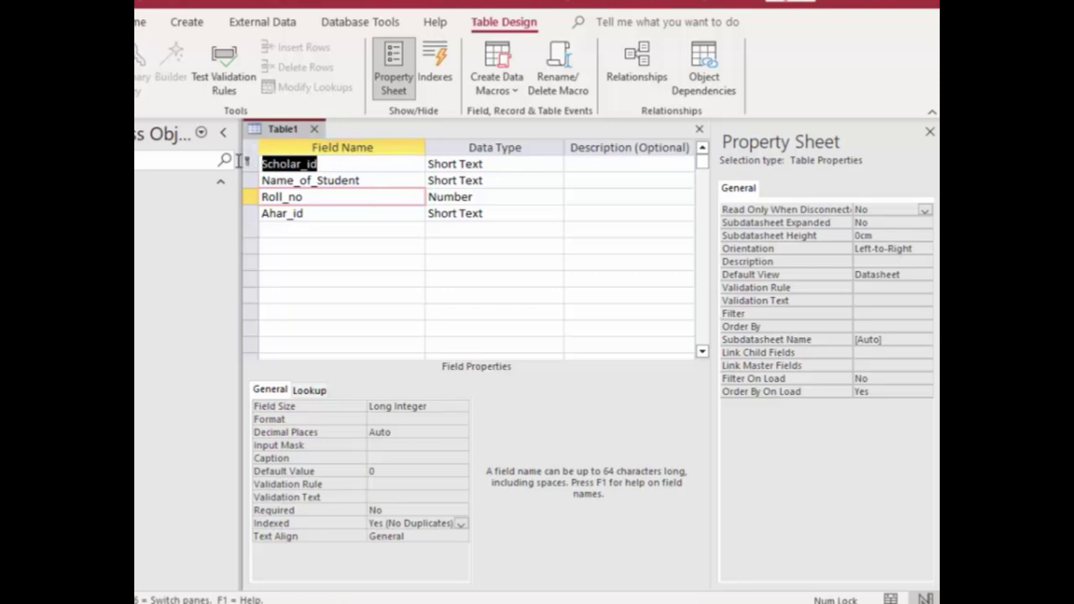
double_click(366, 184)
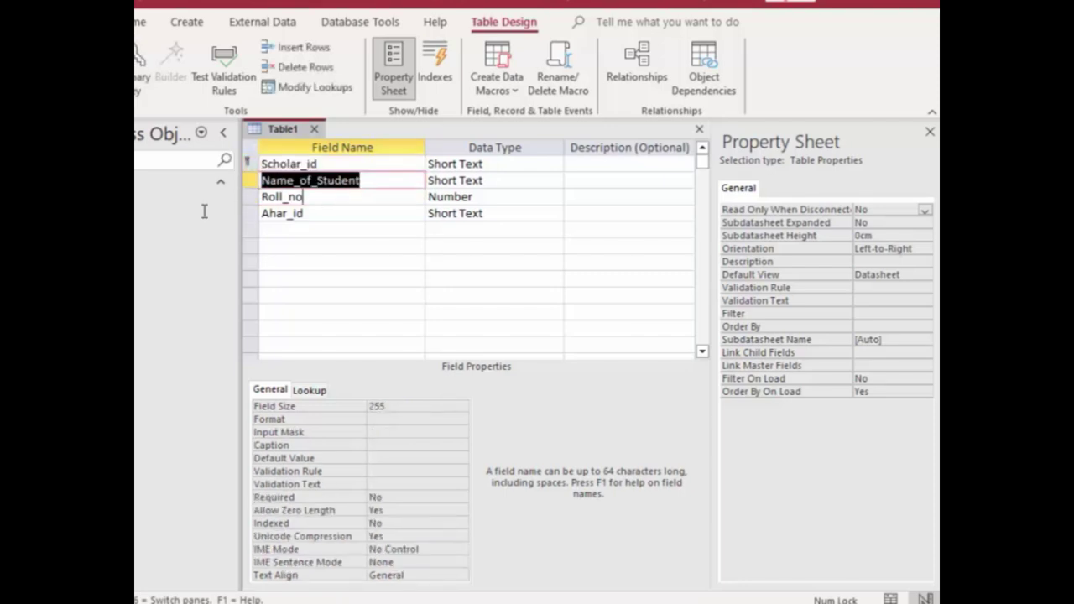
key(Down)
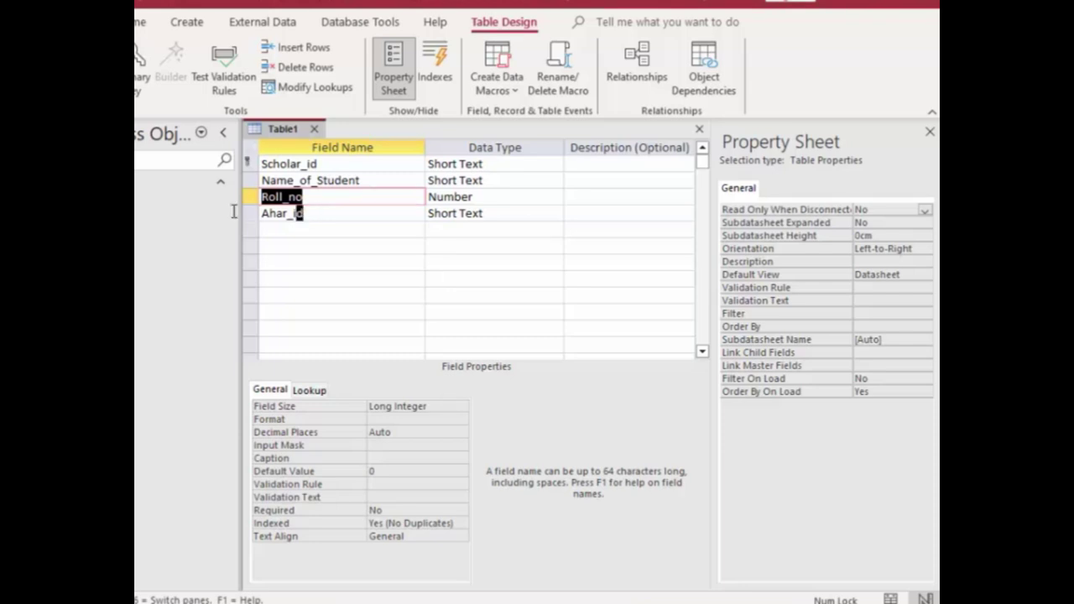
key(Down)
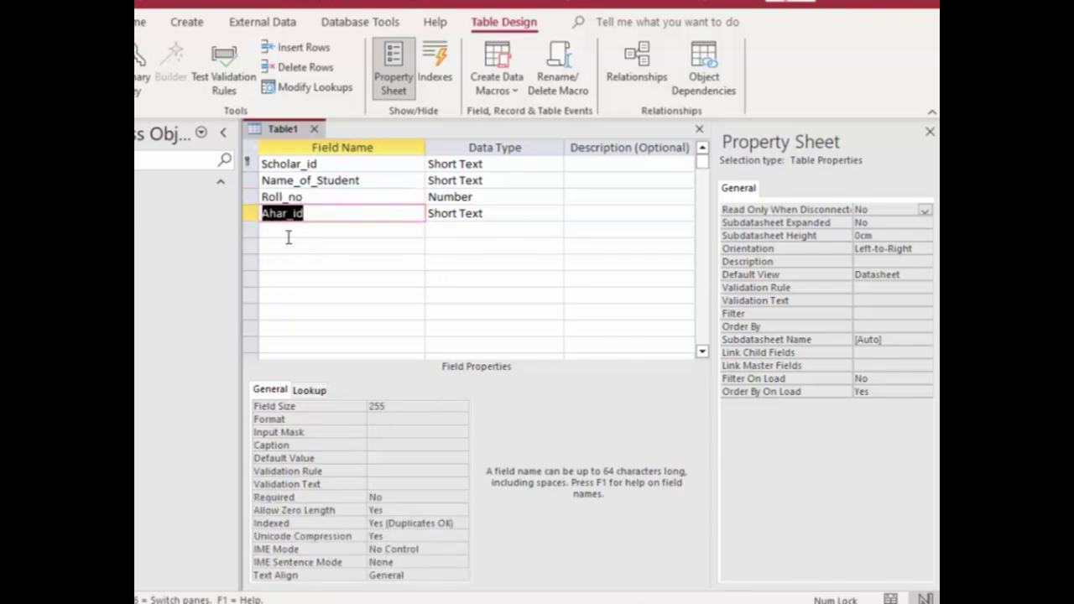
click(291, 231)
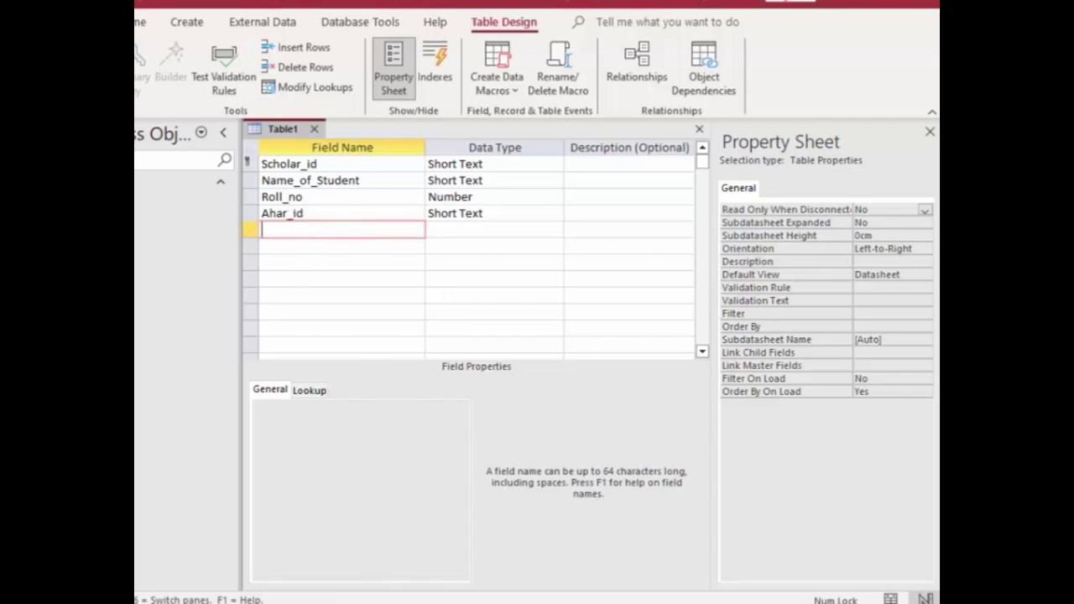
click(487, 164)
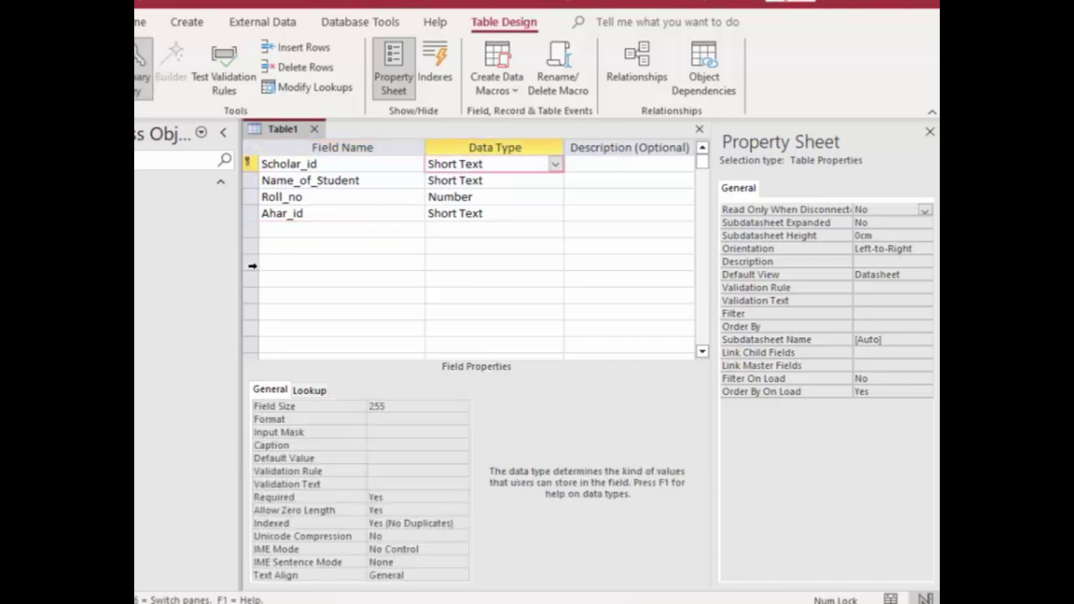
Step: Delete the Ahar_id and Roll_no fields, confirming removal of their indexes
right_click(252, 215)
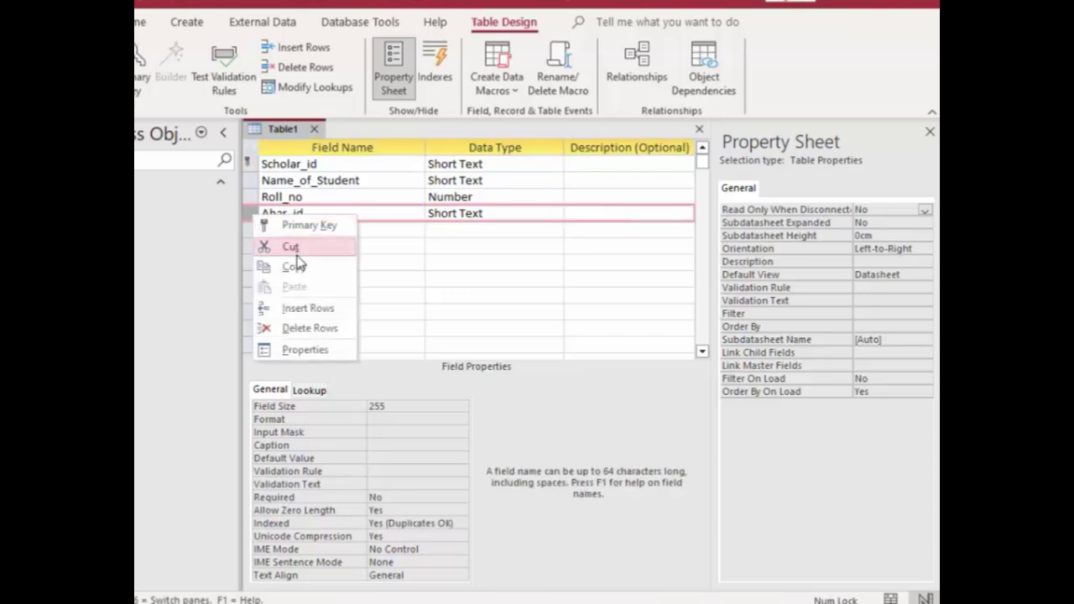
click(309, 328)
click(470, 355)
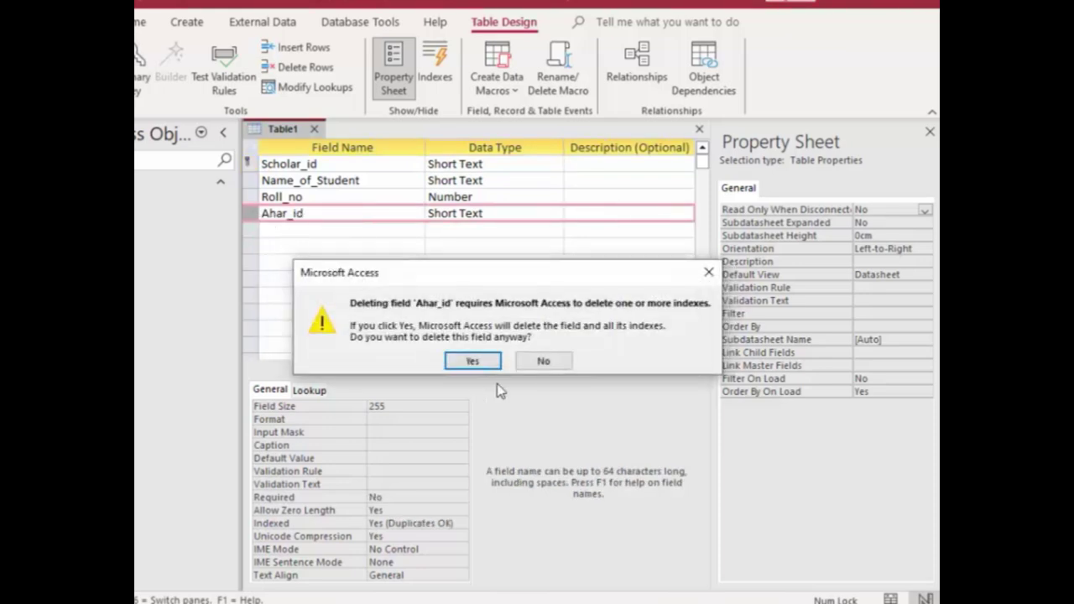
click(474, 361)
right_click(255, 203)
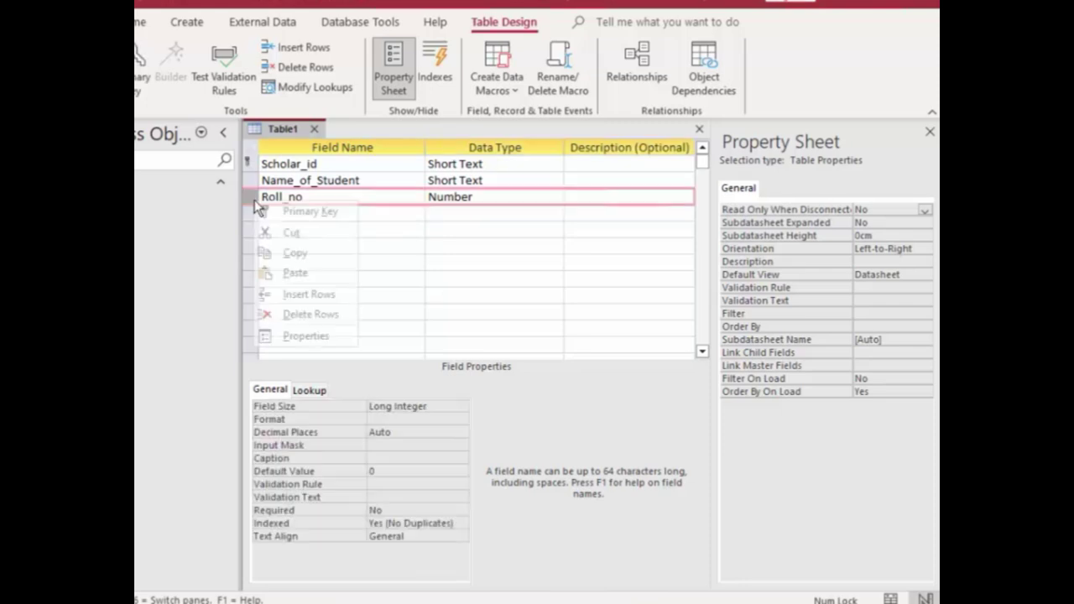
click(272, 234)
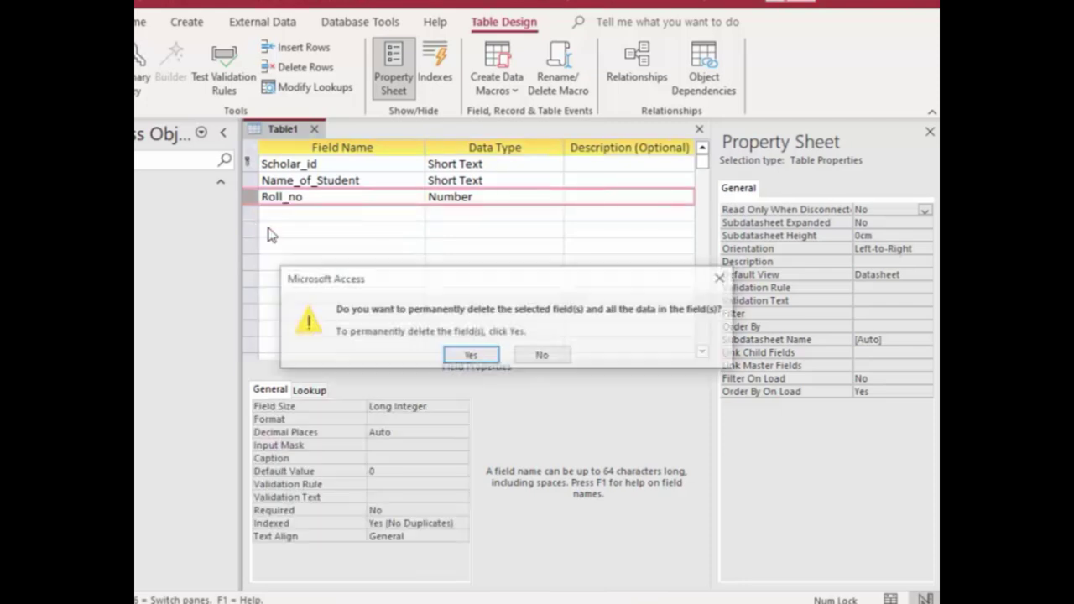
click(485, 361)
click(474, 362)
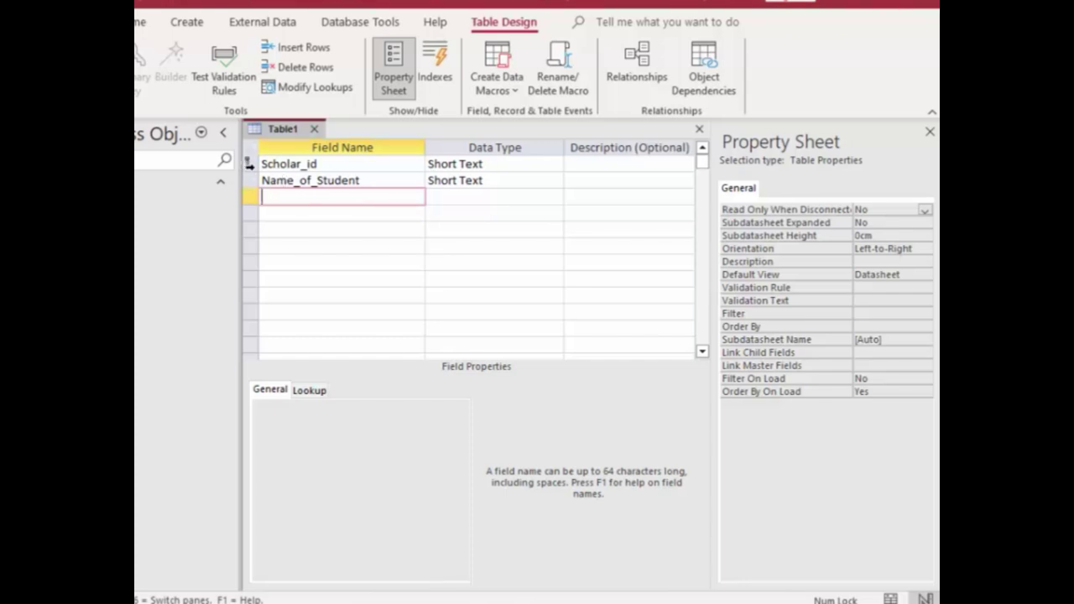
Step: Turn off Scholar_id's primary key, save Table1, and return to Datasheet View
click(249, 163)
right_click(249, 164)
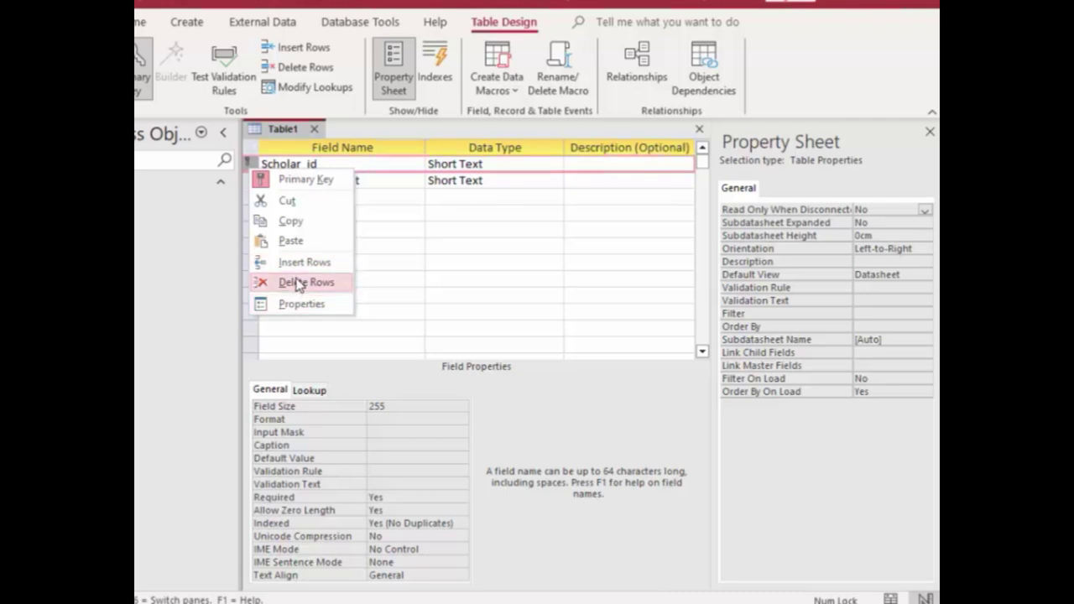
click(300, 178)
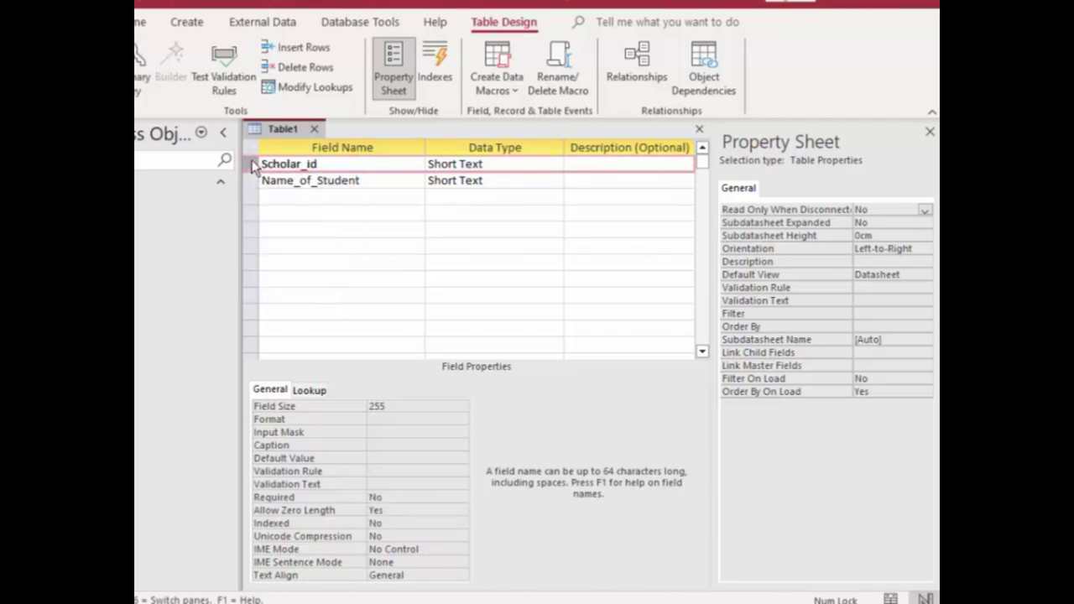
right_click(252, 165)
click(205, 243)
click(141, 72)
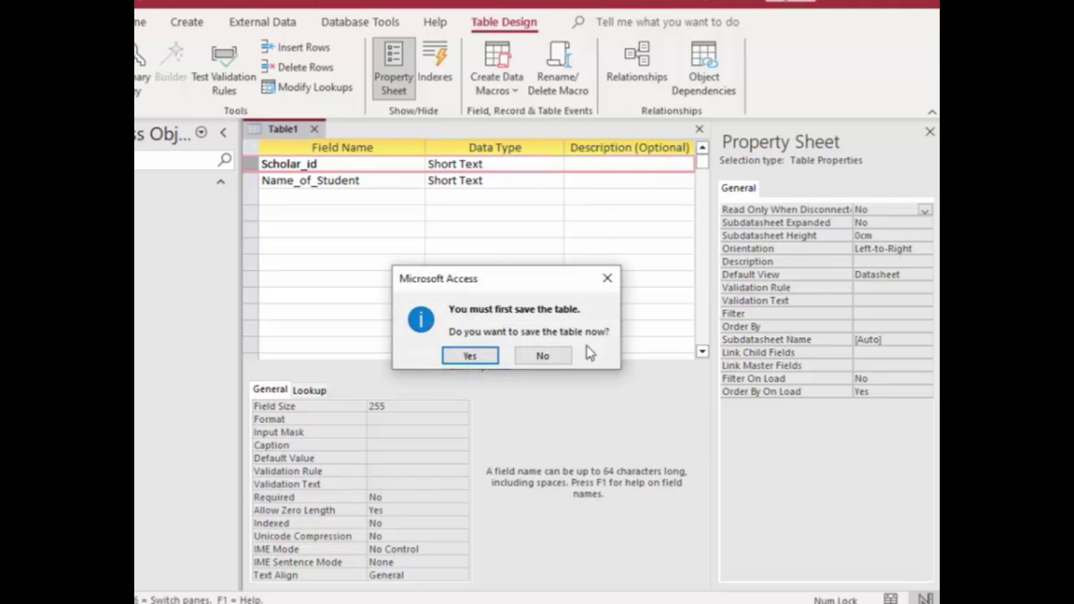
click(470, 356)
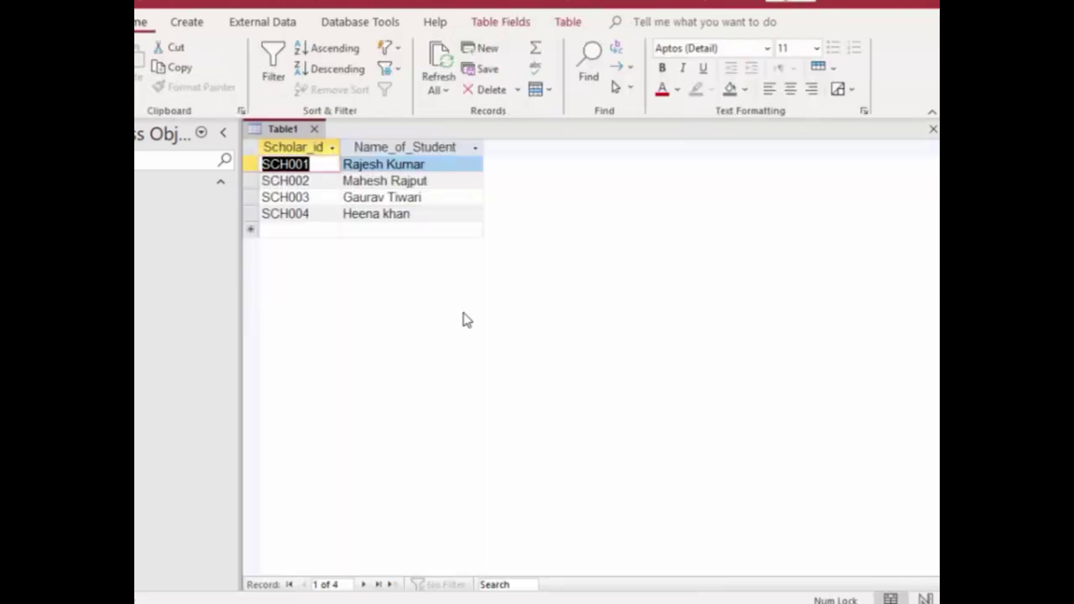
Step: Enter a fifth record with Scholar_id SCH001 and the student's name
click(275, 229)
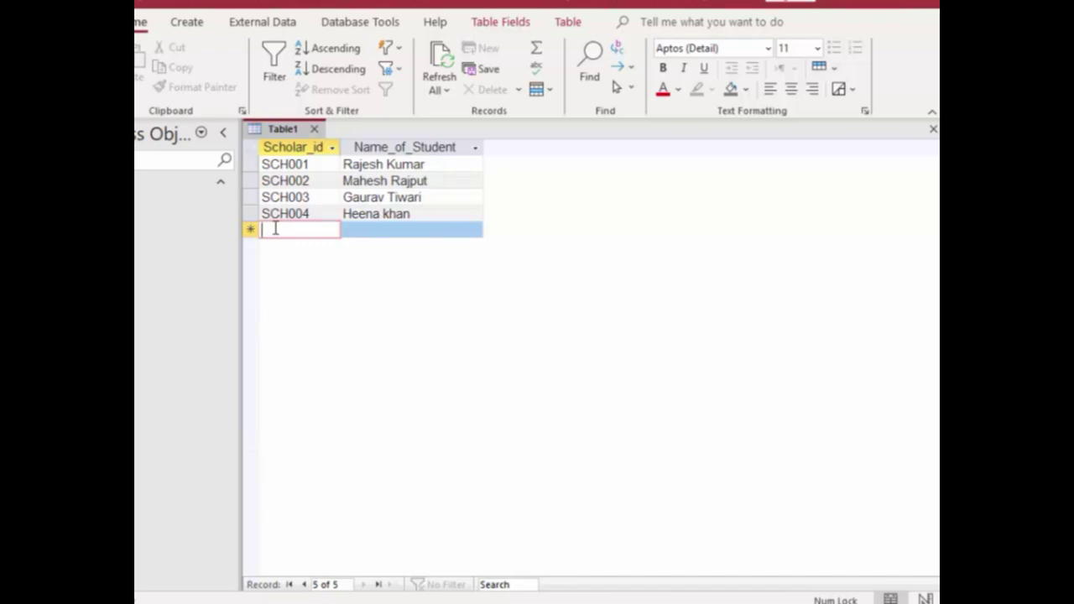
text(SCH)
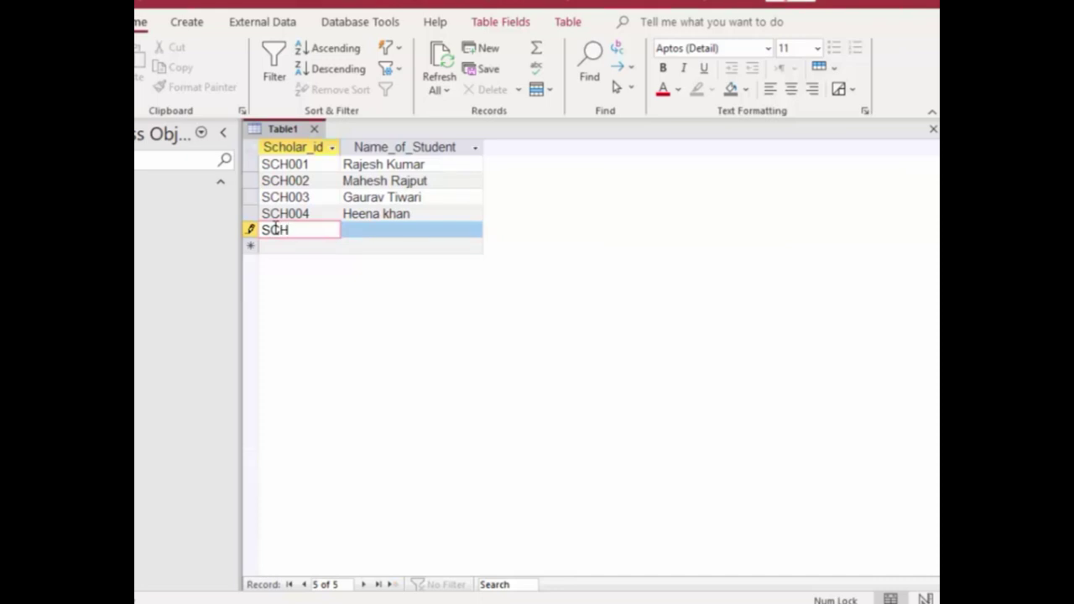
text(001)
click(369, 231)
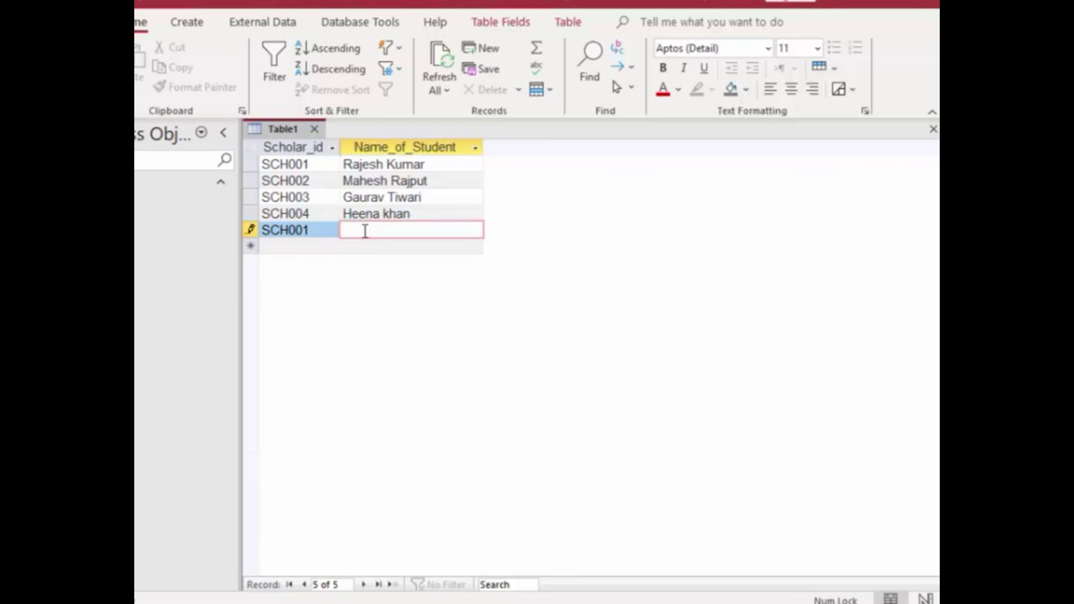
text(Lokesh)
key(Tab)
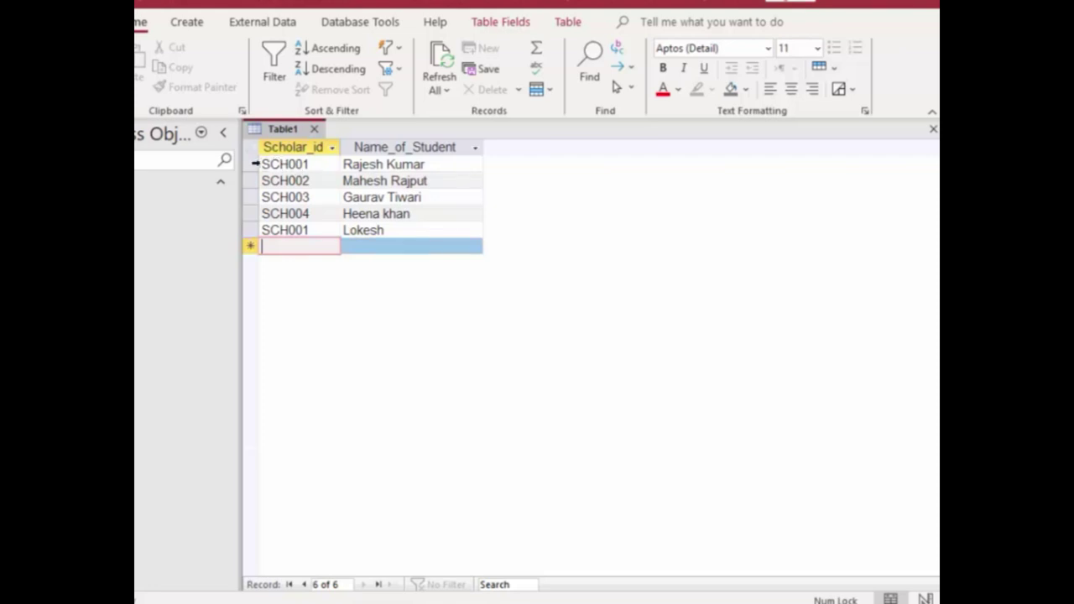
Step: In Design View, try making Scholar_id the primary key; saving fails twice on duplicate values
click(143, 75)
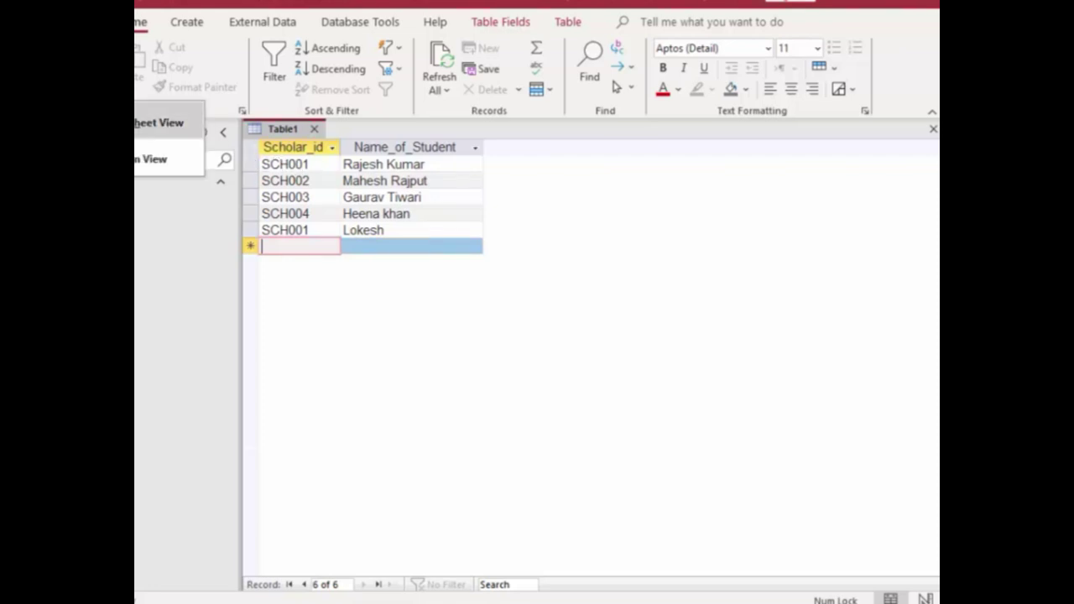
click(163, 155)
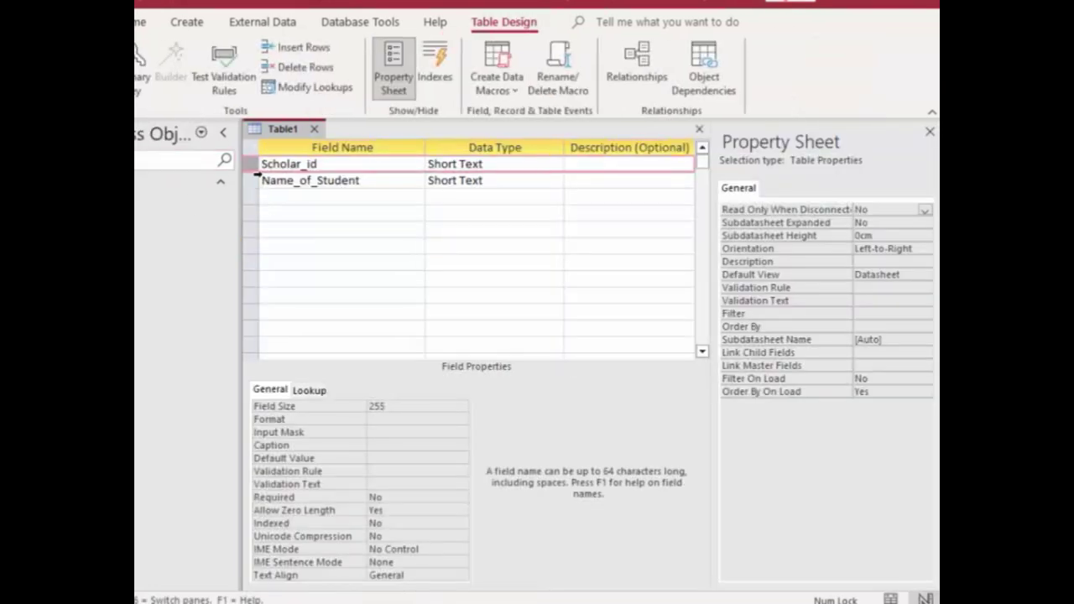
right_click(255, 168)
click(295, 177)
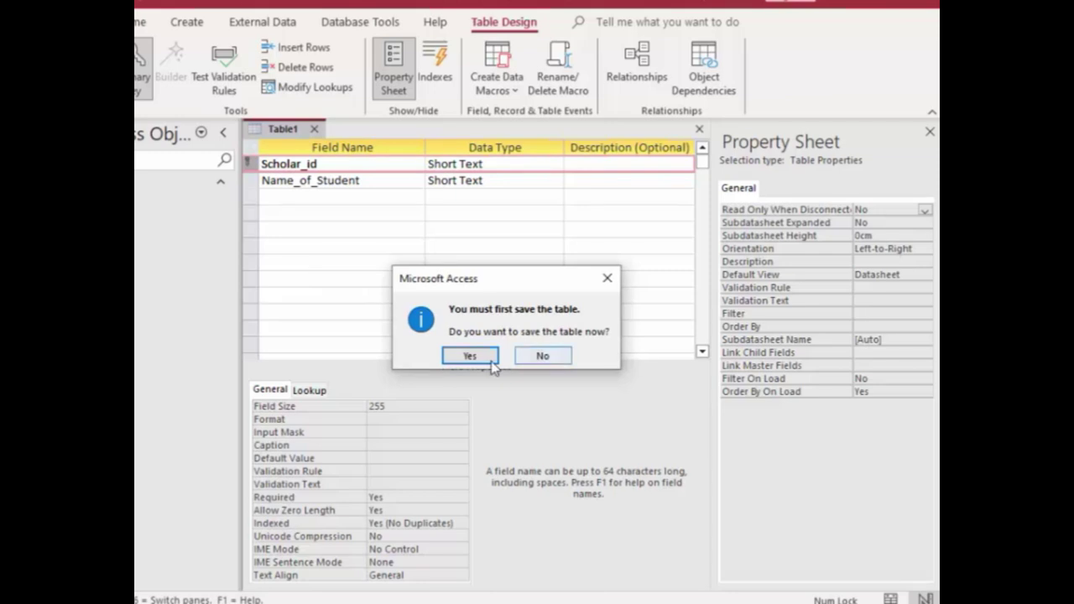
click(492, 361)
click(492, 362)
click(492, 362)
click(473, 358)
click(470, 359)
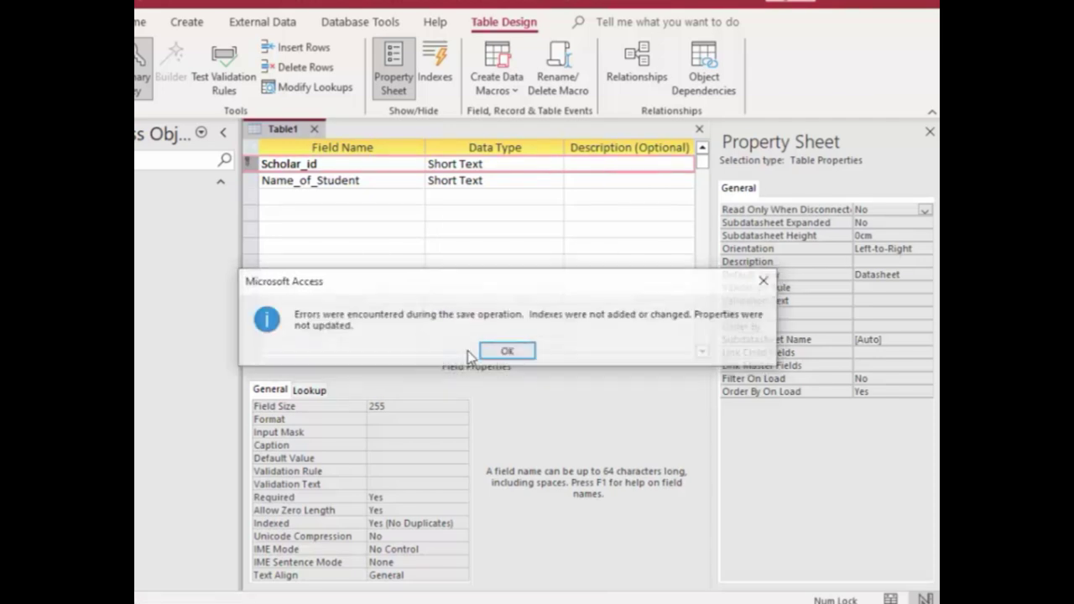
click(507, 356)
Step: Remove the primary key, save, and select the fifth record's duplicate Scholar_id in the datasheet
right_click(249, 163)
click(256, 174)
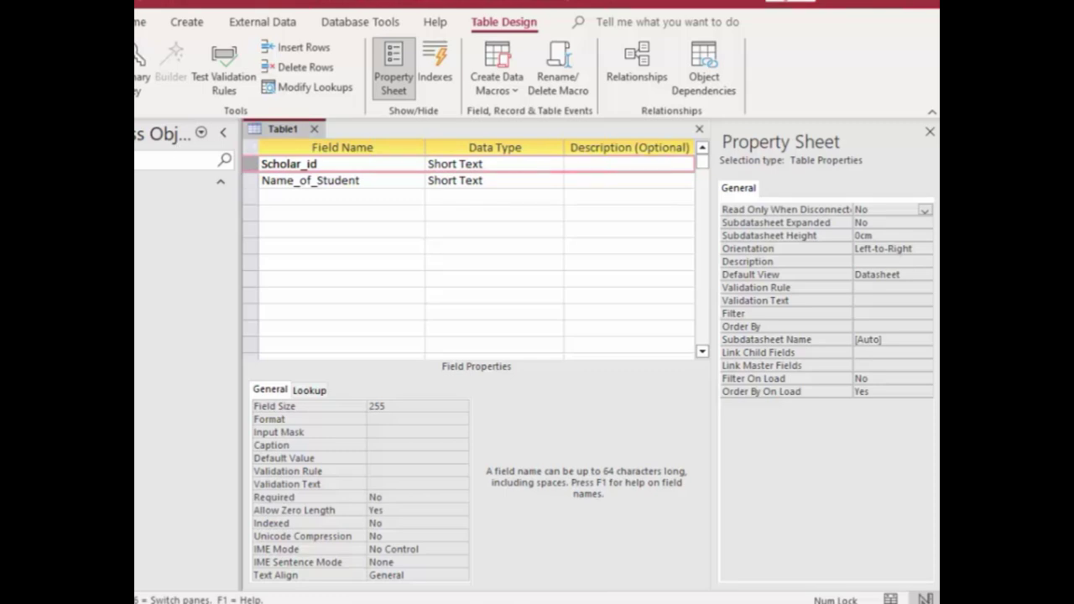
click(168, 117)
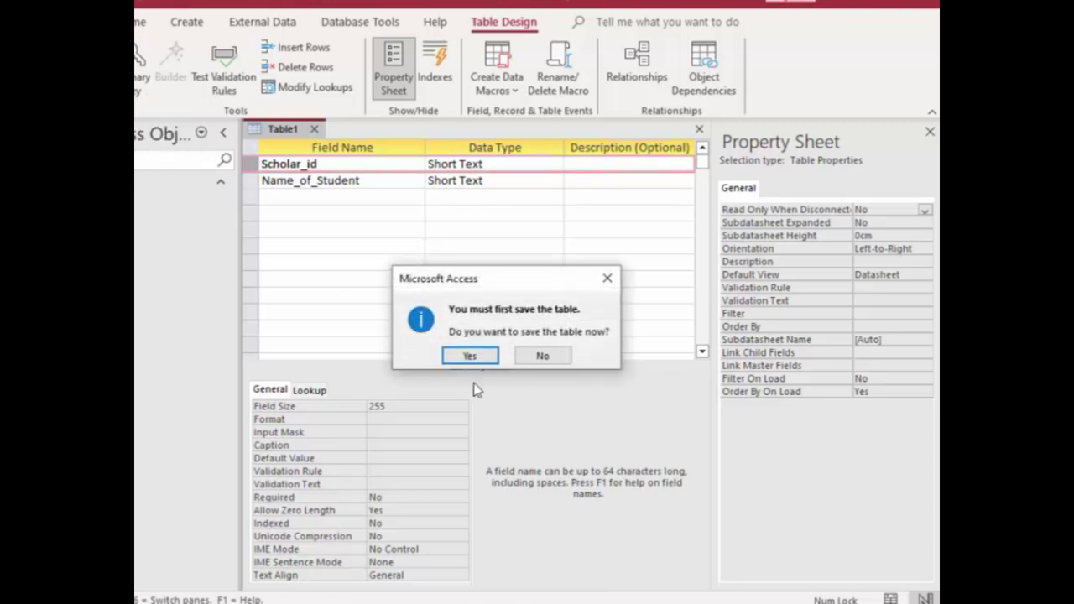
click(483, 359)
double_click(324, 232)
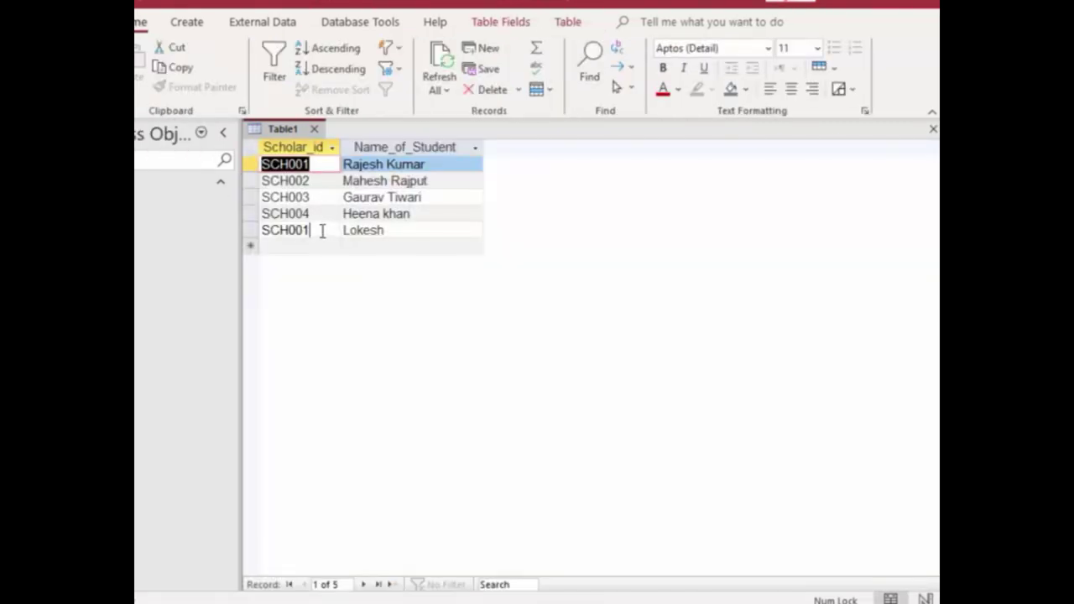
Step: Replace the fifth record's Scholar_id with SCH005 and save it by toggling views
key(BackSpace)
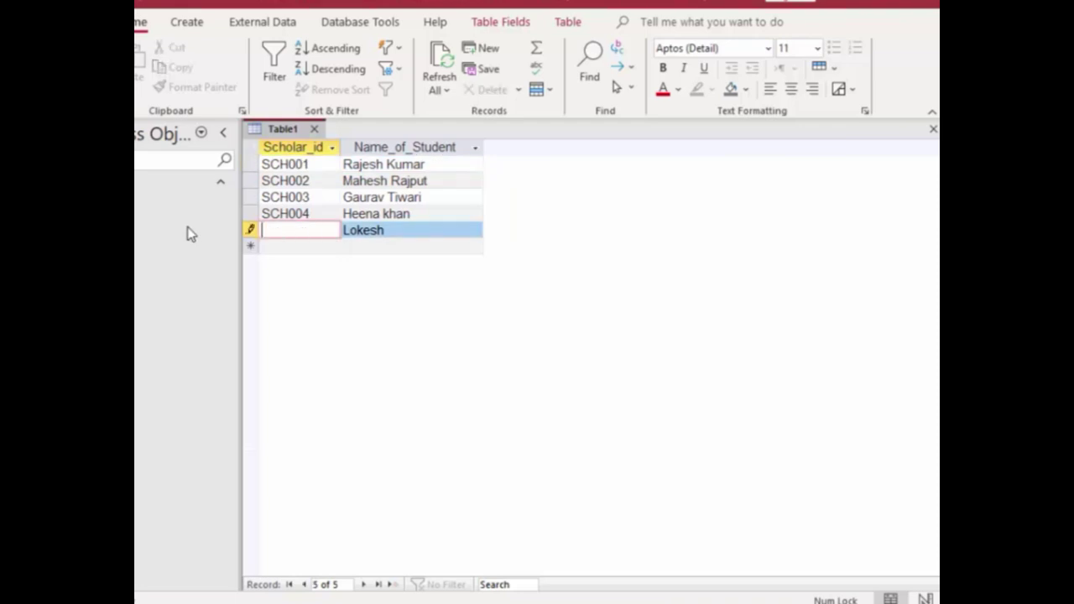
text(SC)
text(H00)
text(5)
key(ctrl+period)
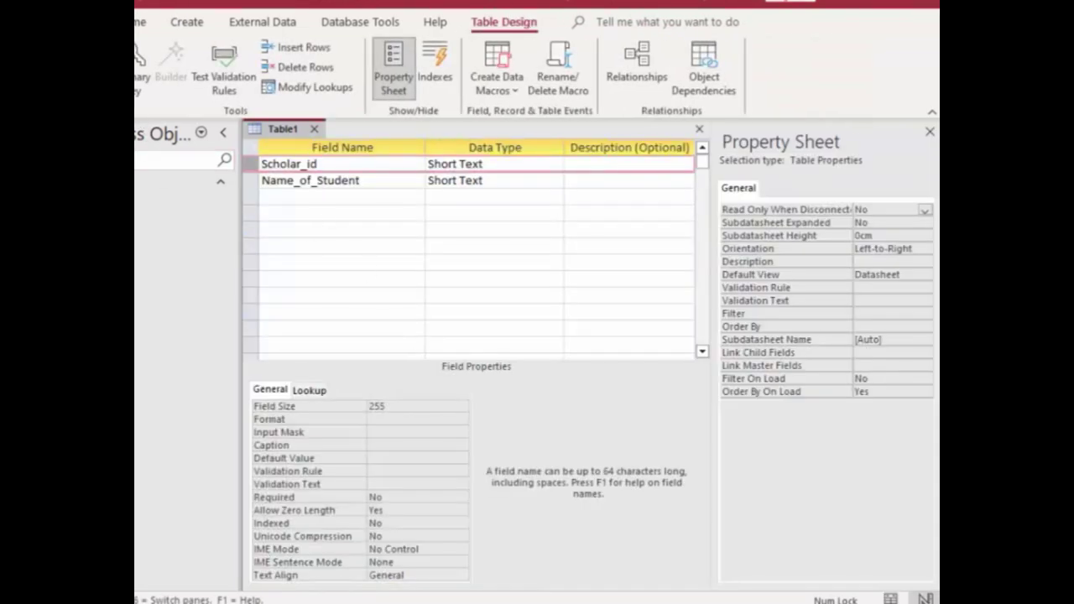
key(ctrl+period)
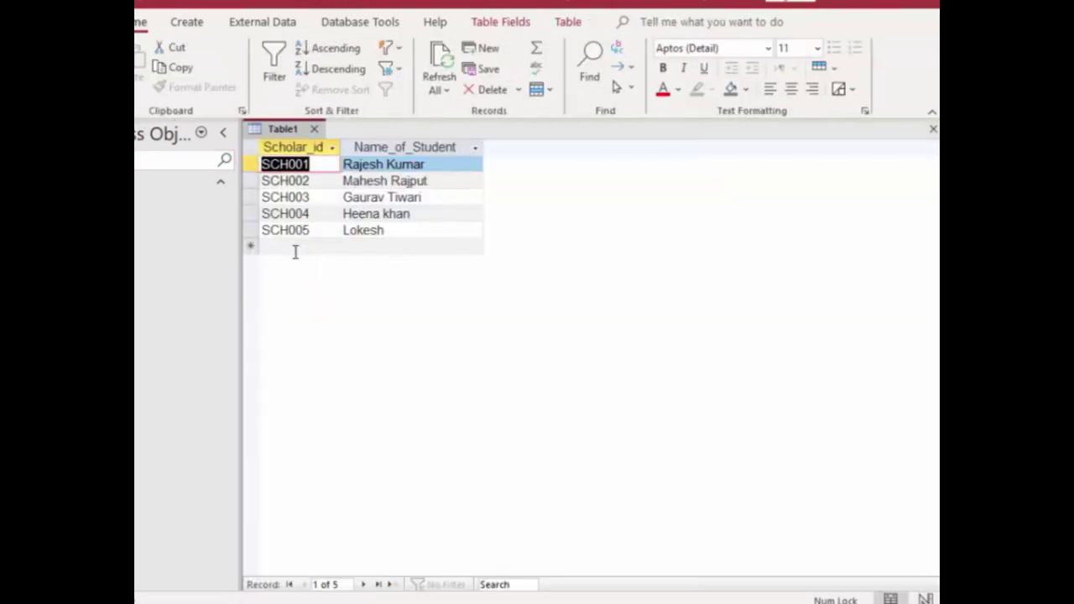
click(296, 250)
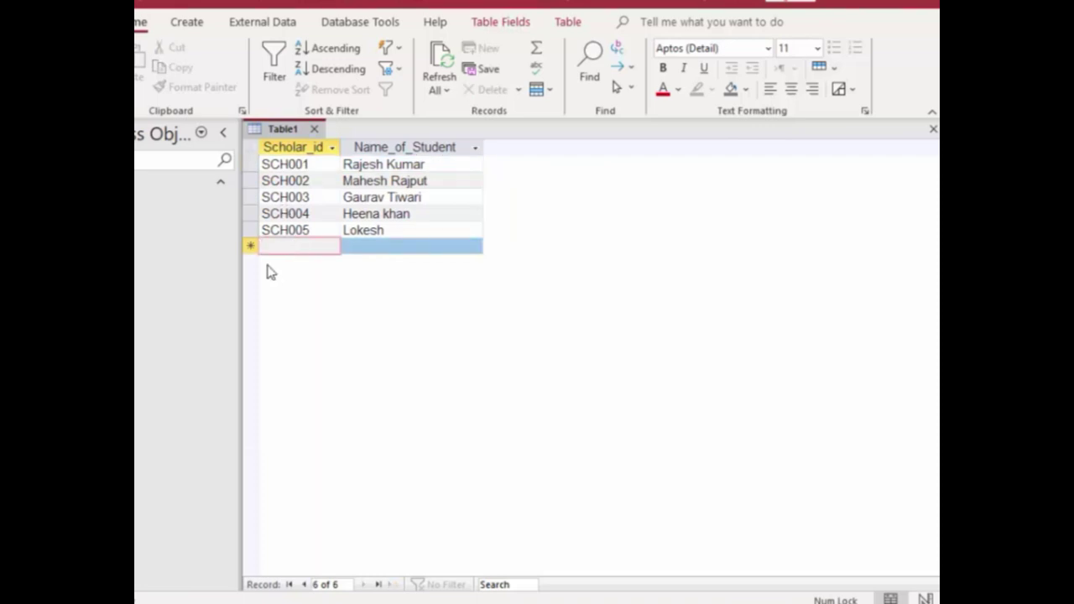
Step: Enter a sixth record with Scholar_id SCH005 and the student's name, then save it
text(SC)
text(H005)
key(Tab)
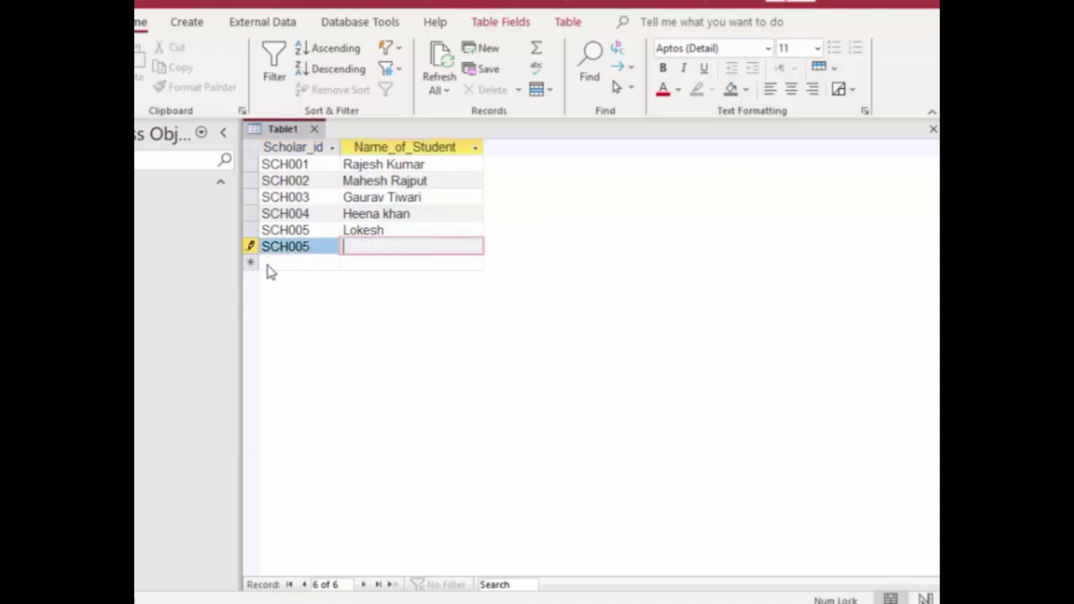
text(Monika)
key(Tab)
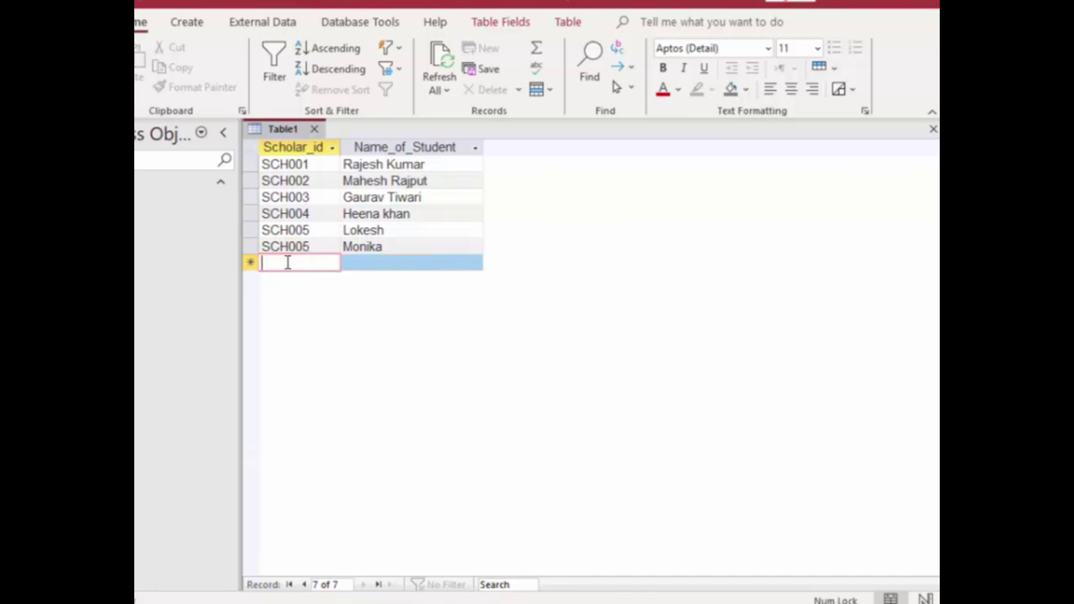
click(356, 263)
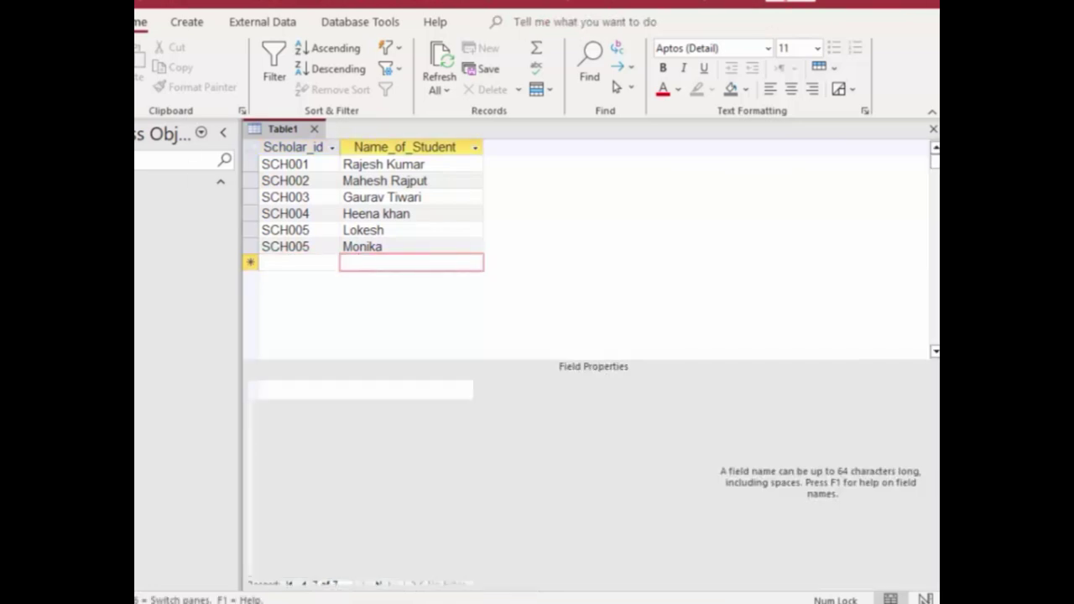
key(ctrl+period)
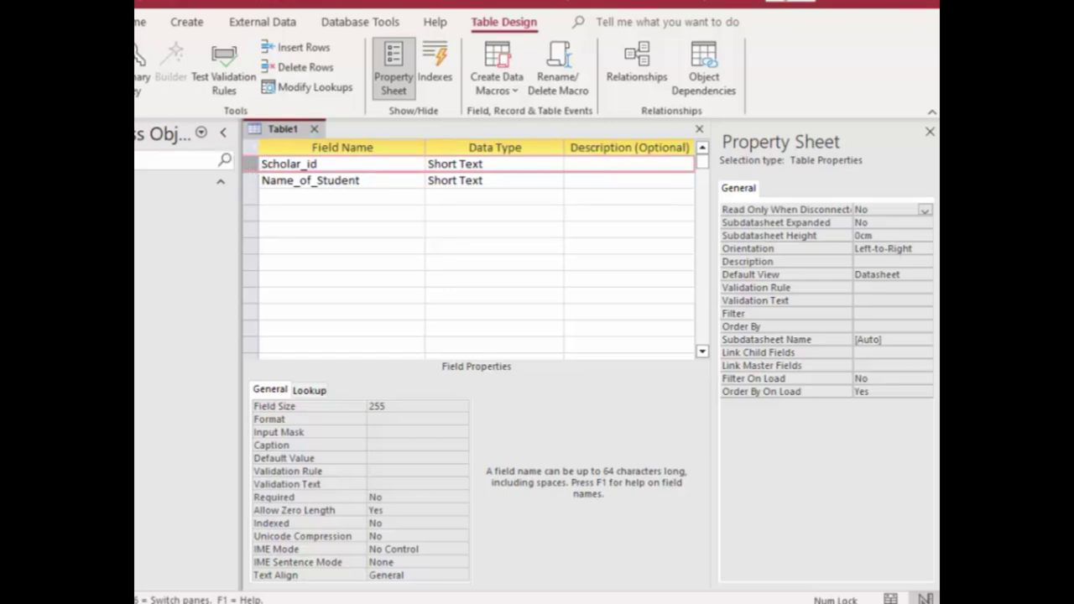
key(ctrl+comma)
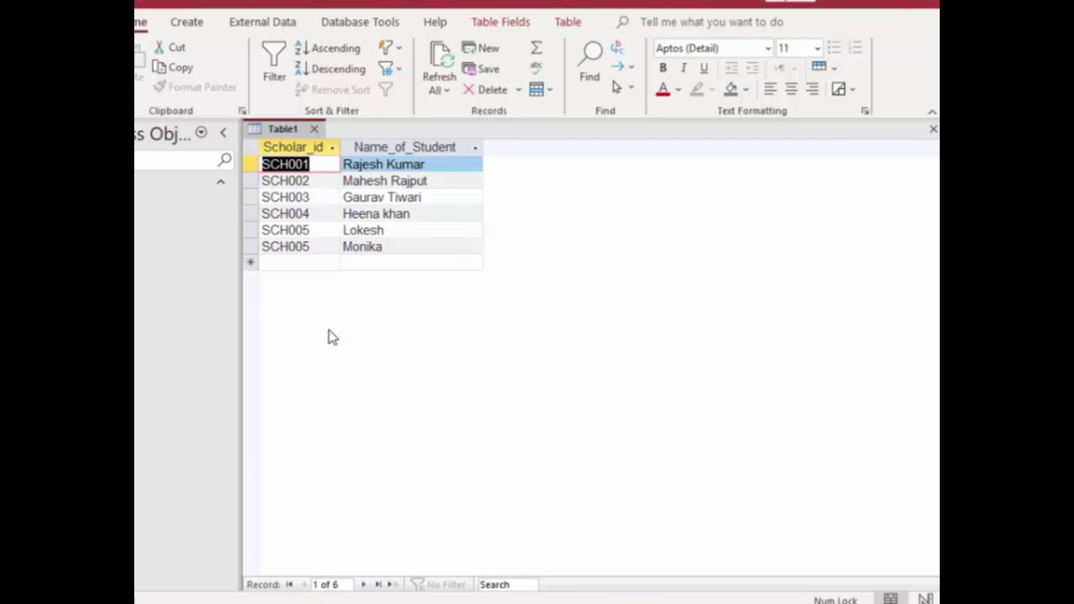
Step: Retype the fifth student's name to match the sixth and change row 6's Scholar_id to SCH006
click(282, 259)
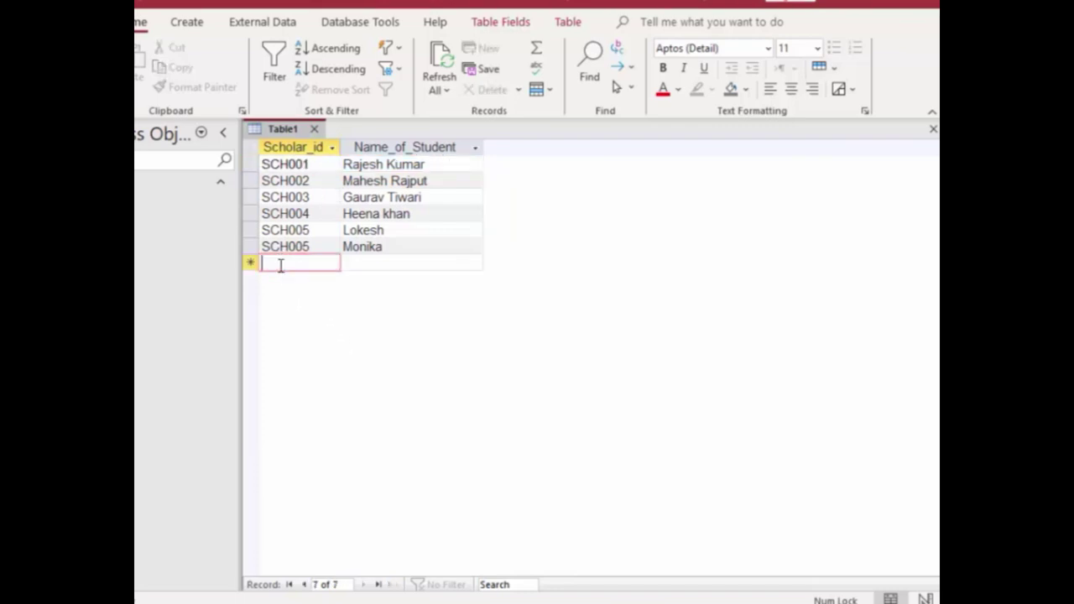
double_click(369, 247)
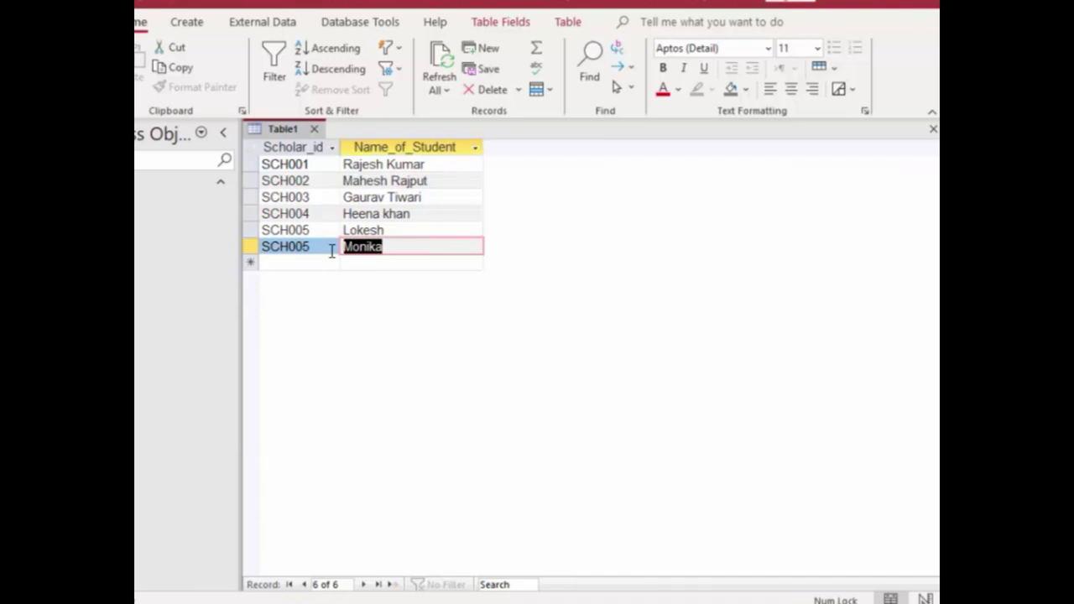
drag(382, 231, 281, 220)
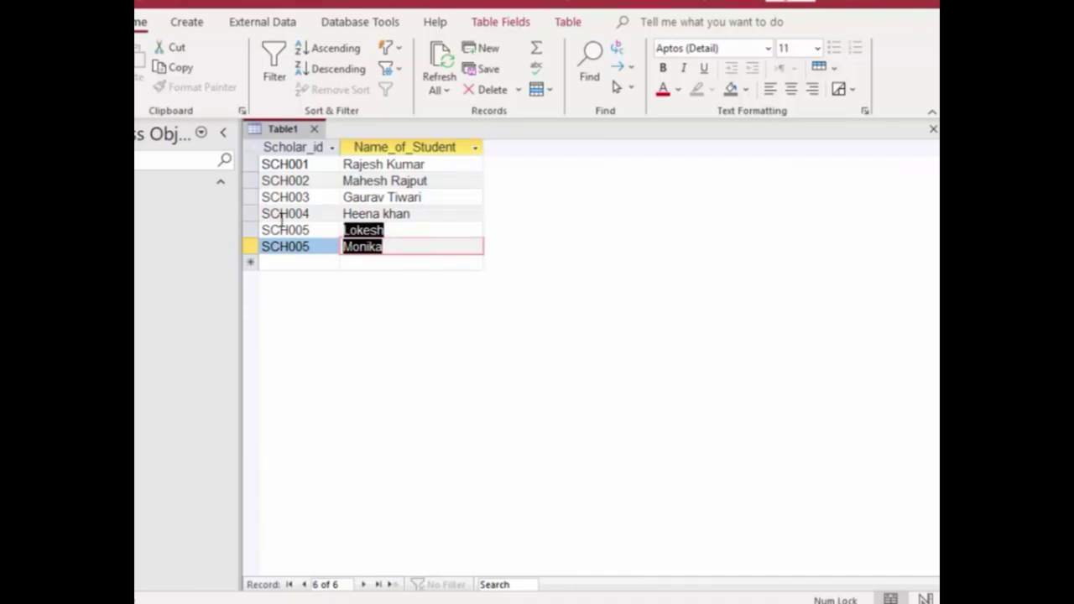
key(BackSpace)
text(Monika)
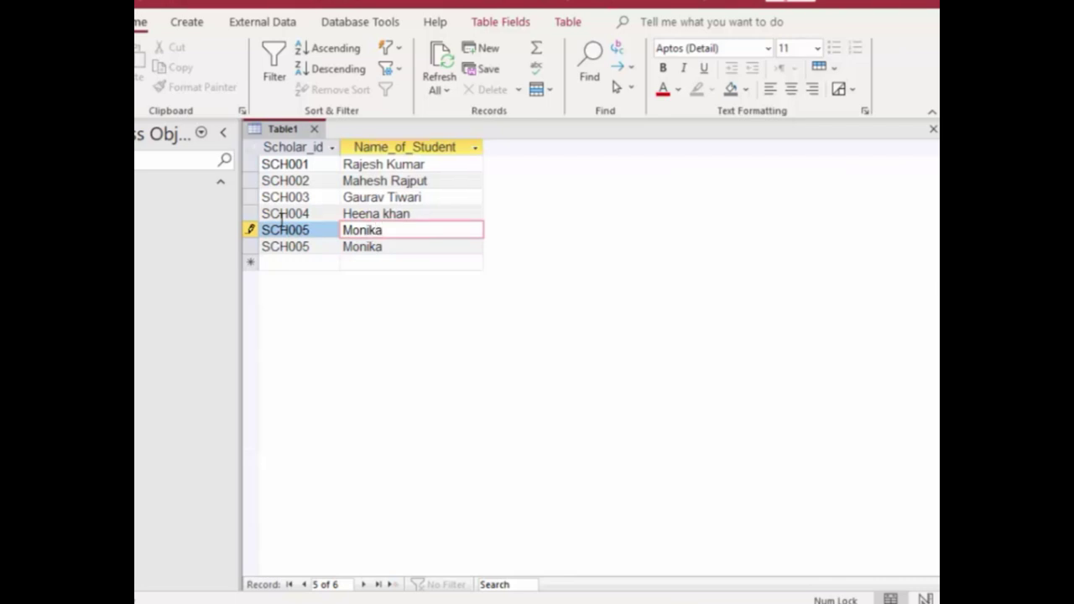
click(312, 246)
key(BackSpace)
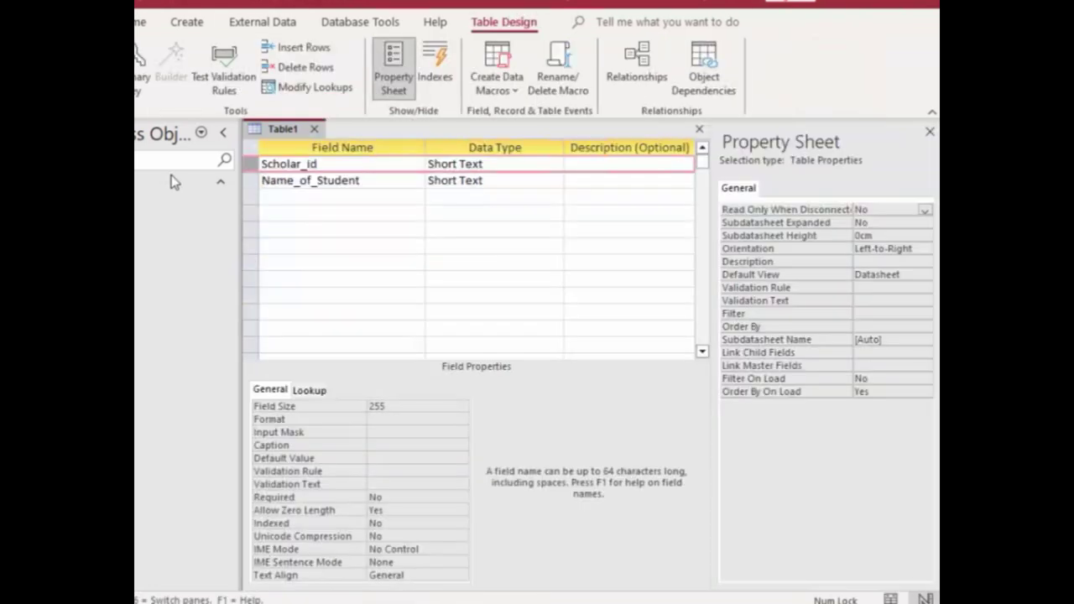
Step: Set Scholar_id as the primary key and save Table1 with IDs SCH001–SCH006
right_click(256, 165)
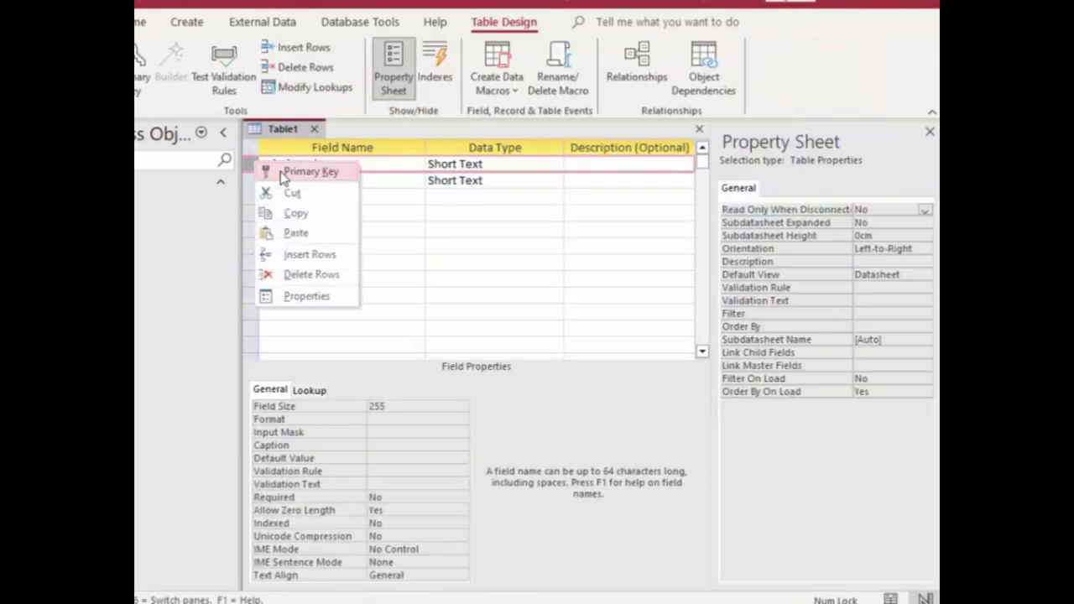
click(286, 170)
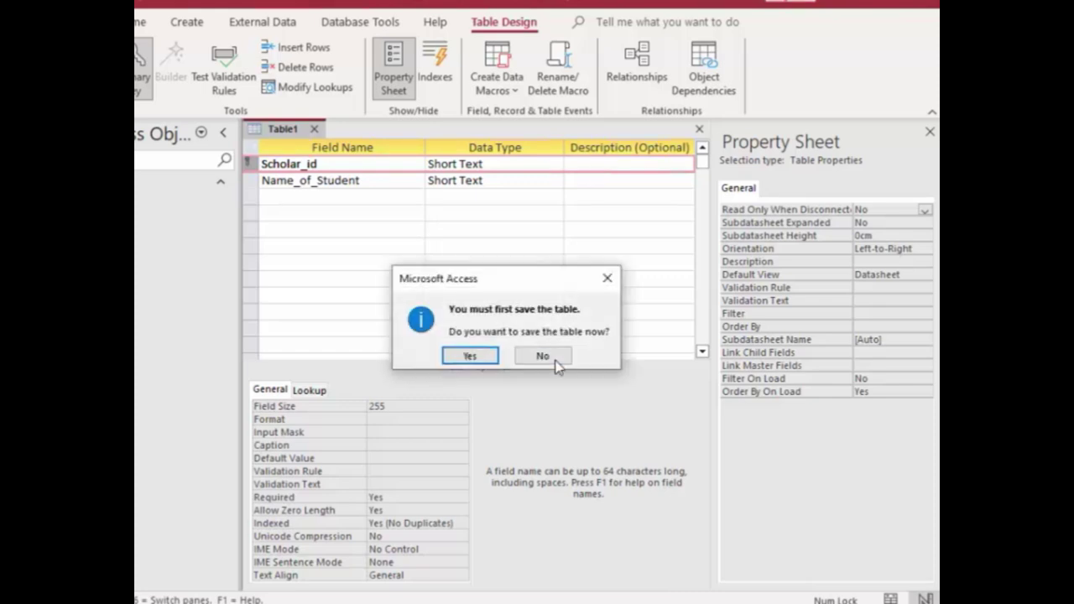
click(486, 357)
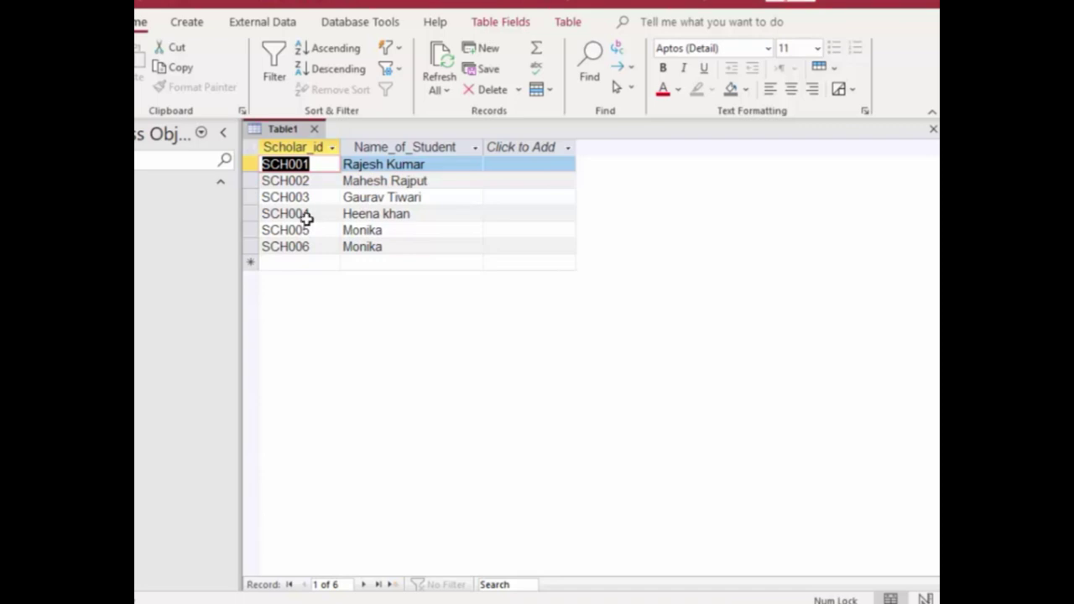
click(271, 262)
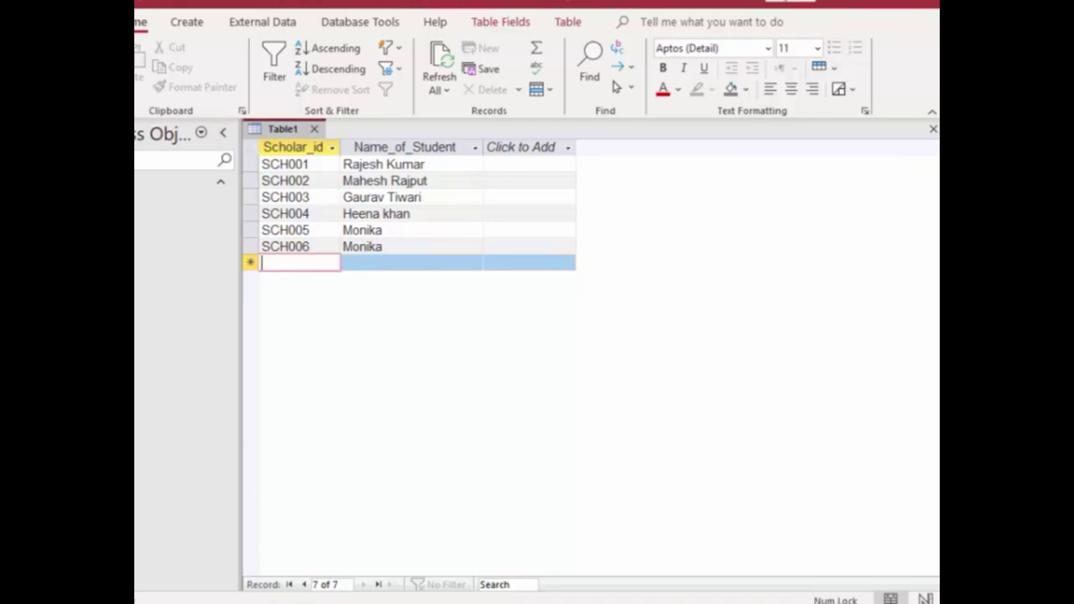
Step: In Design View, add a Short Text field named Adhar_id and head back to Datasheet View
click(137, 76)
click(168, 159)
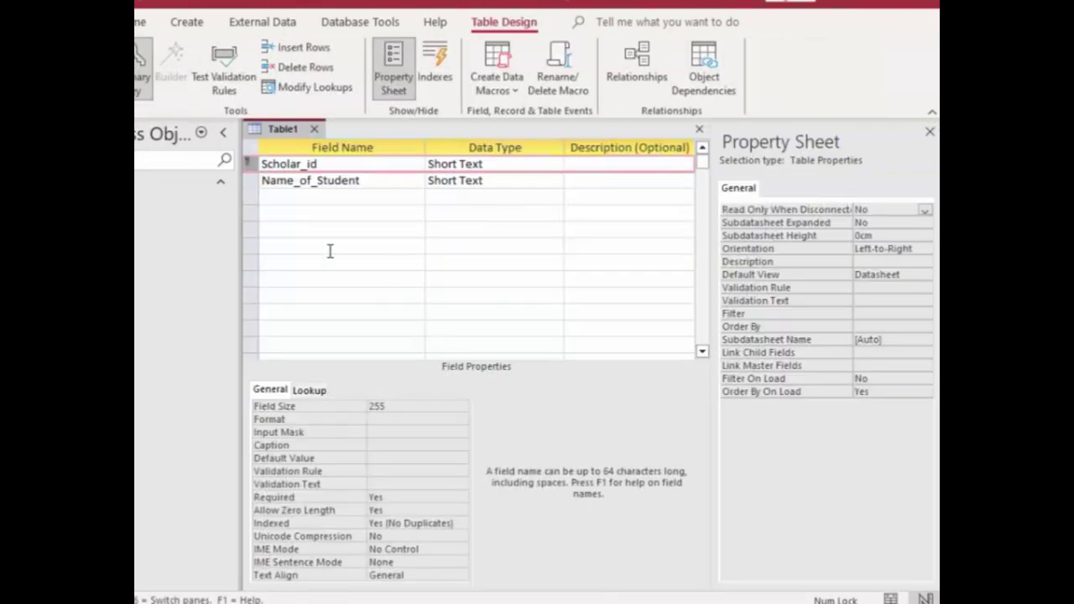
click(302, 202)
text(Ad)
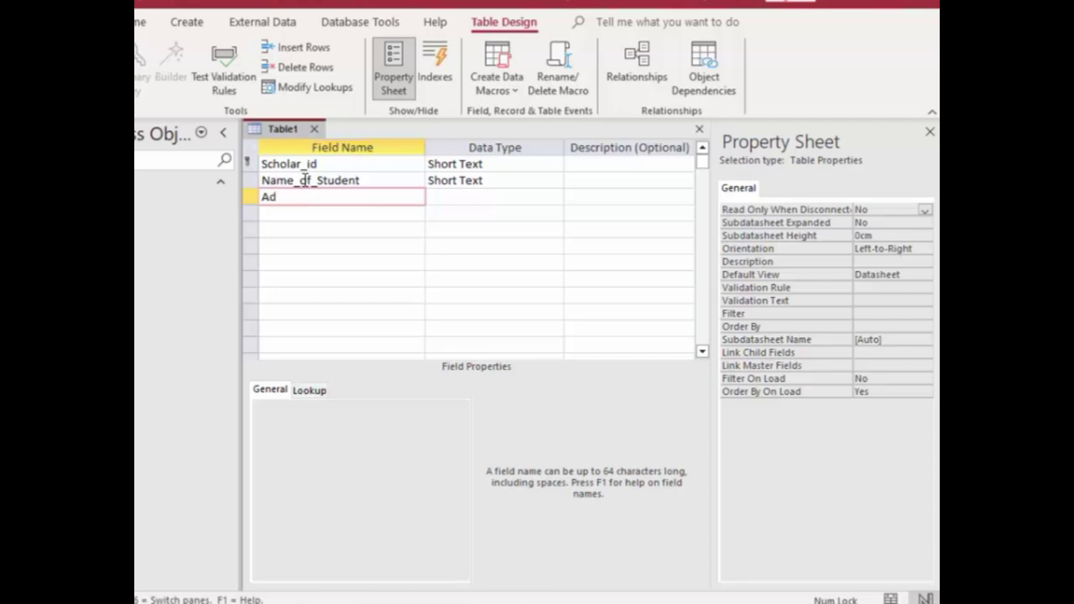
text(har_id)
key(Tab)
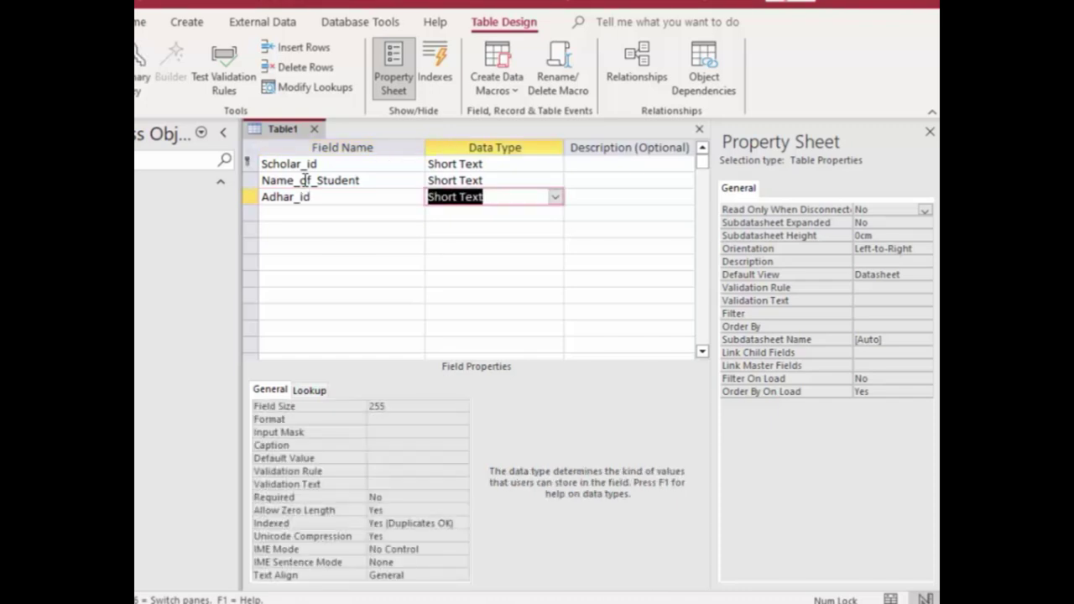
click(136, 67)
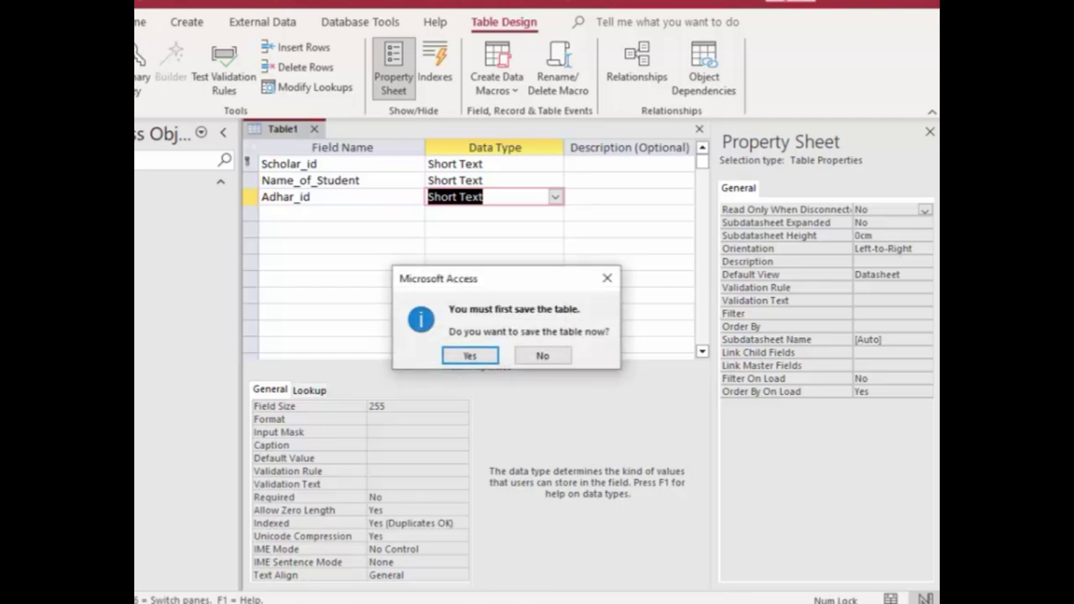
Step: Save the table, enter AAA5667575 as the first record's Adhar_id, and copy it
click(447, 358)
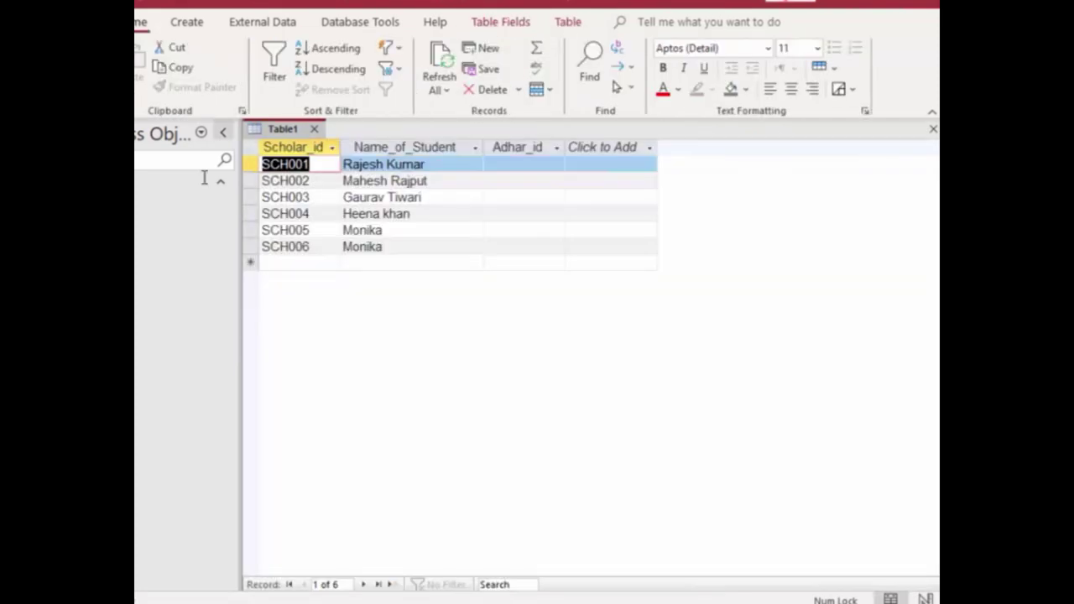
click(527, 167)
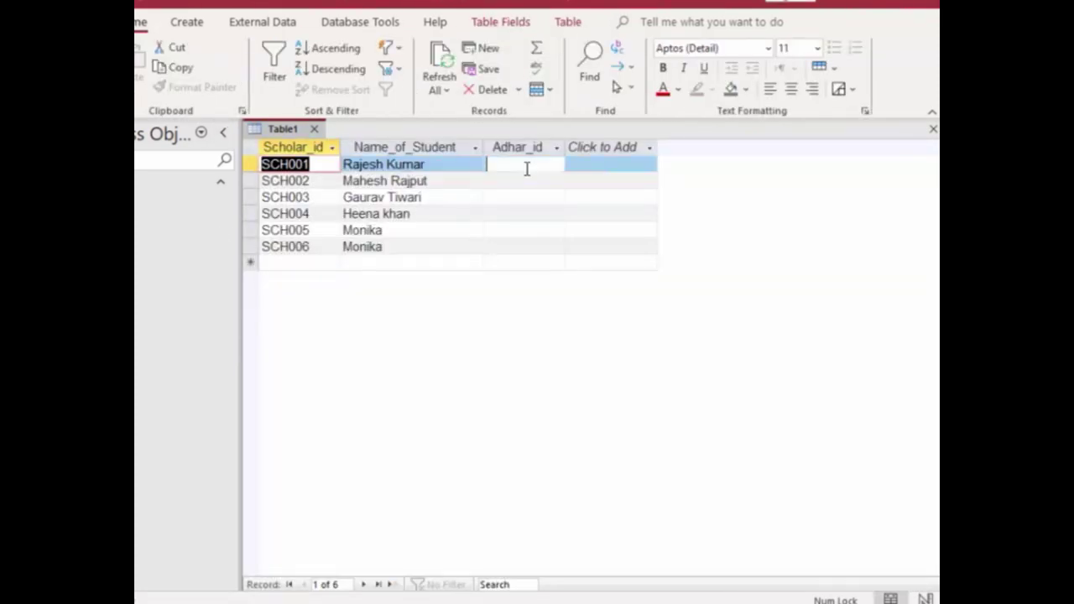
text(AAA5667575)
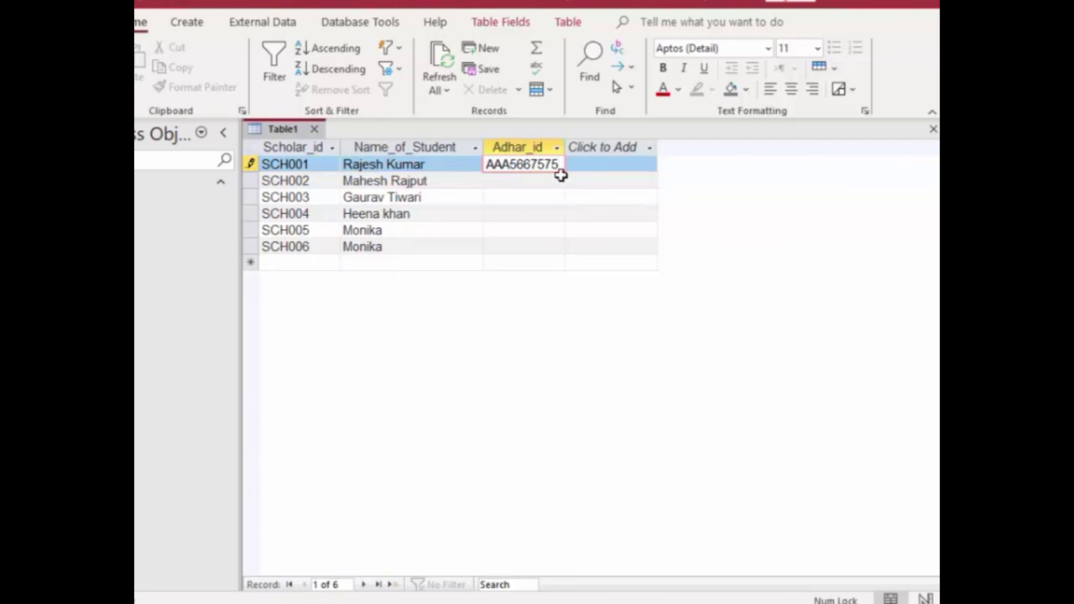
drag(562, 164, 472, 166)
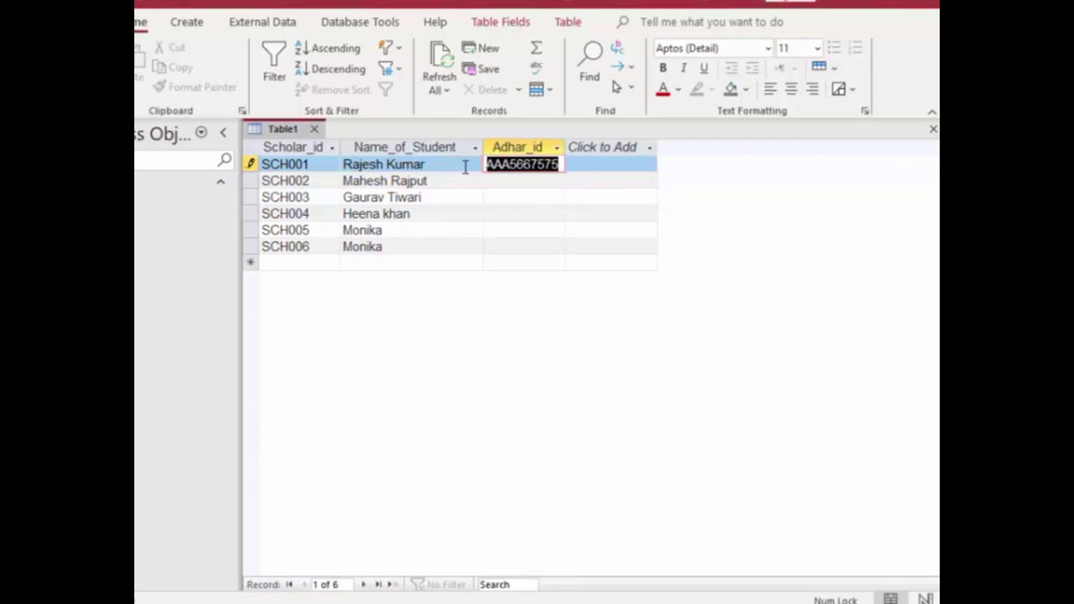
right_click(523, 163)
click(546, 200)
Step: Paste the same ID into the second and third records, then return to Design View
click(520, 180)
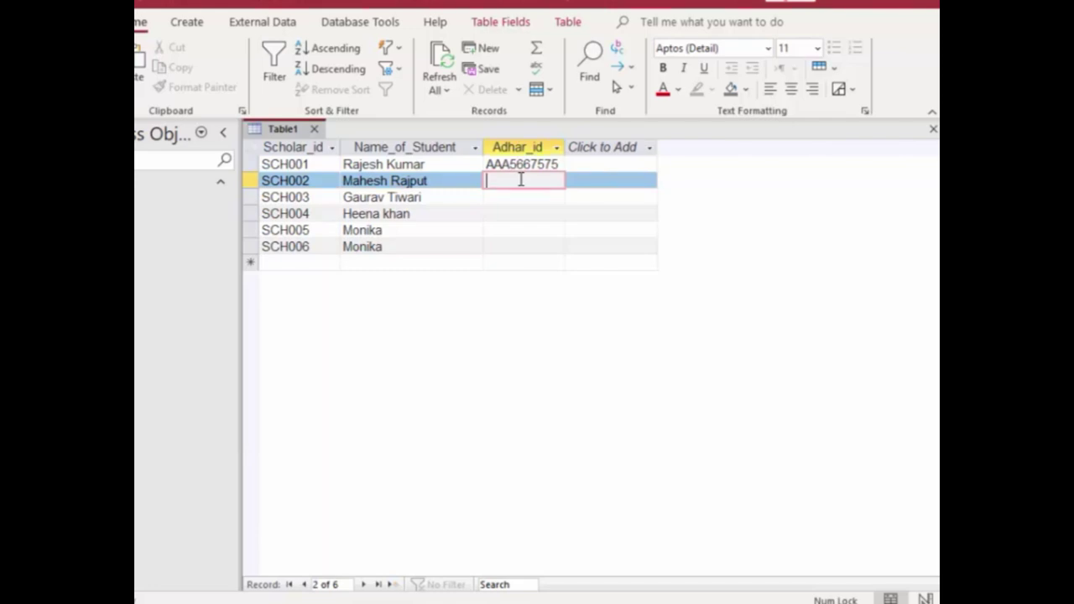
key(ctrl+v)
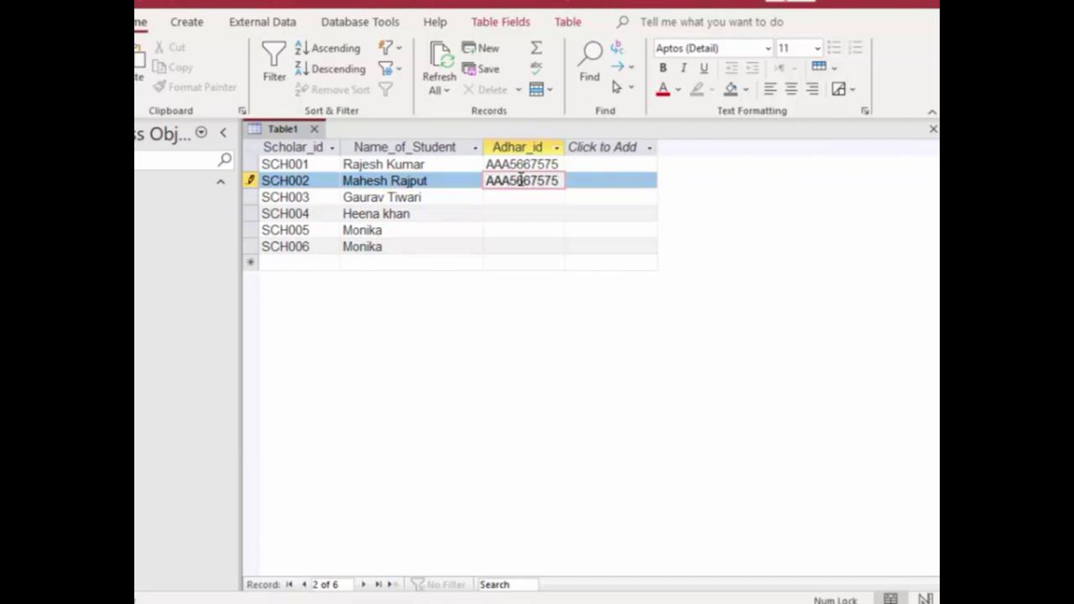
click(523, 192)
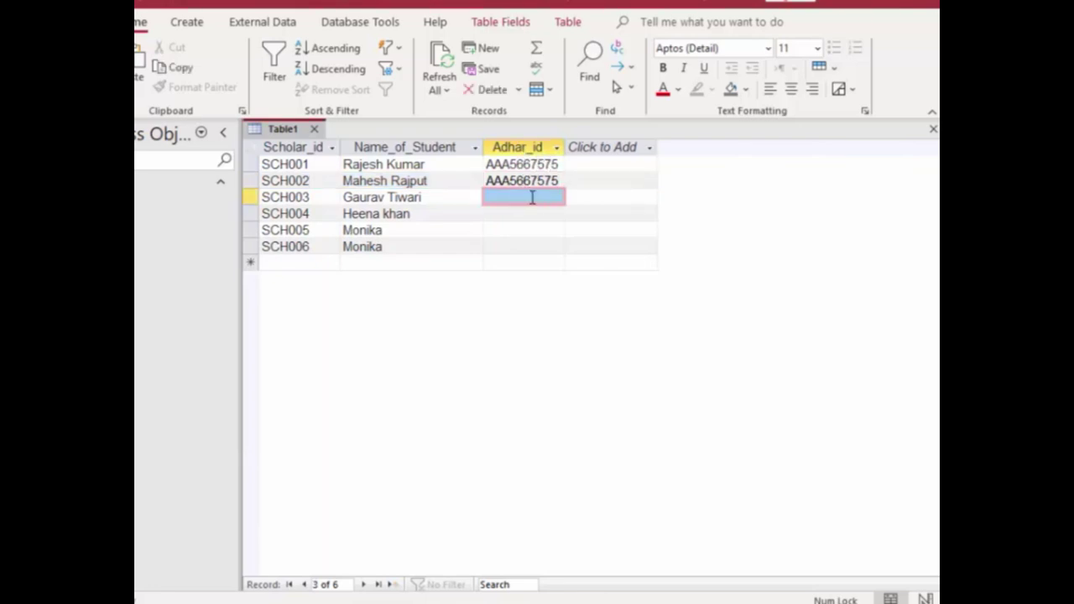
right_click(532, 197)
click(612, 257)
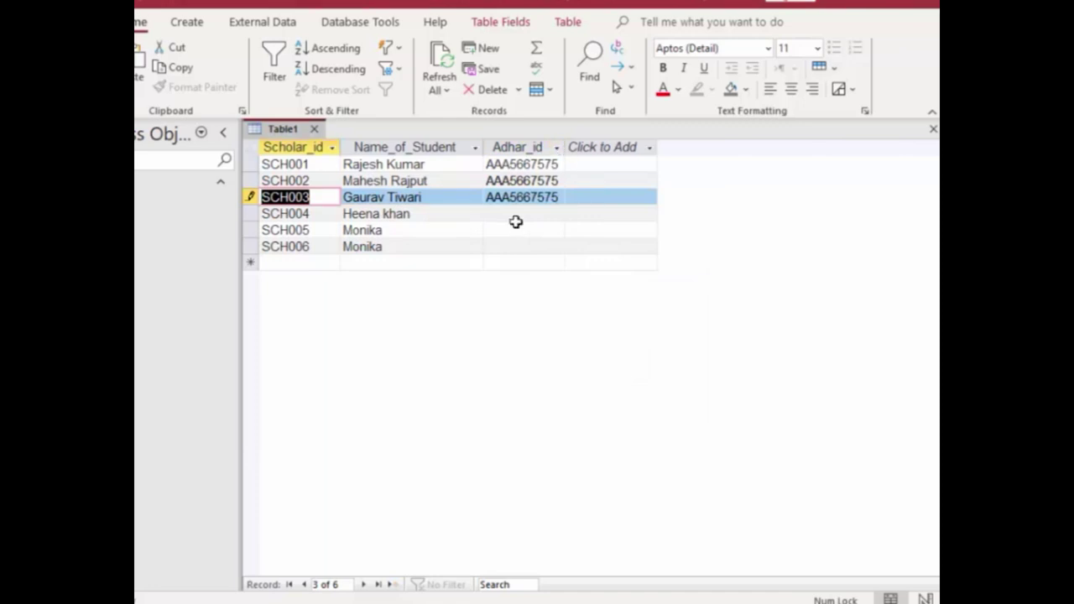
click(517, 215)
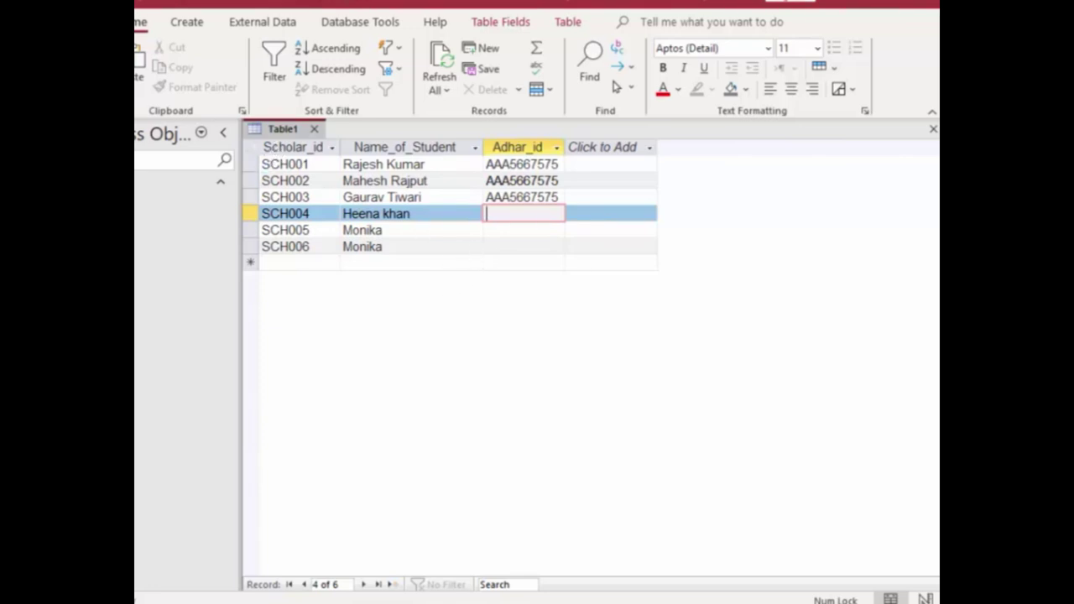
click(161, 172)
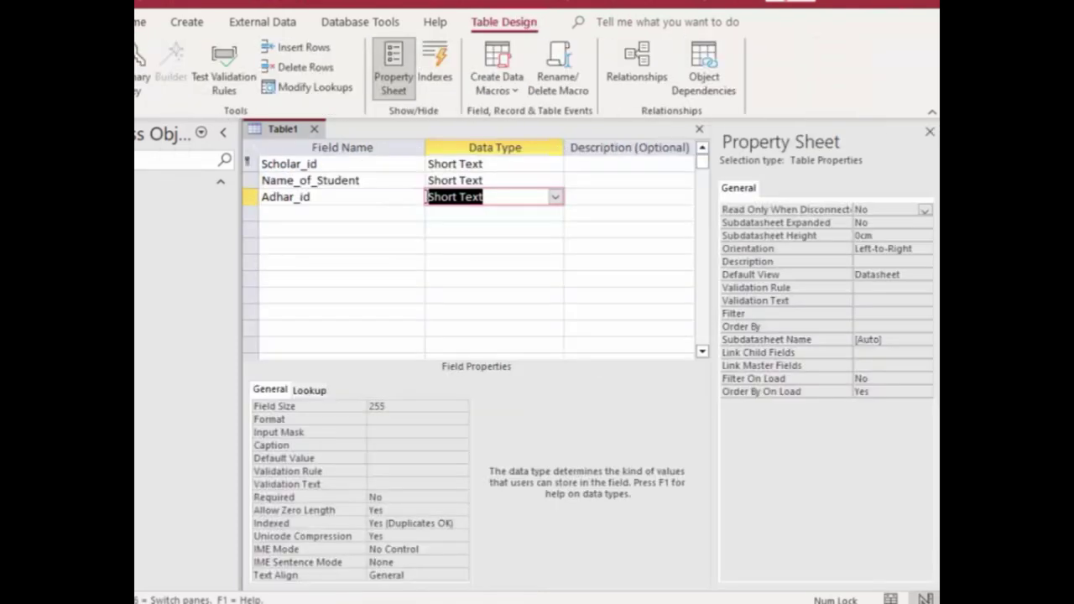
Step: Try Adhar_id as the primary key, then restore Scholar_id as the primary key
right_click(249, 197)
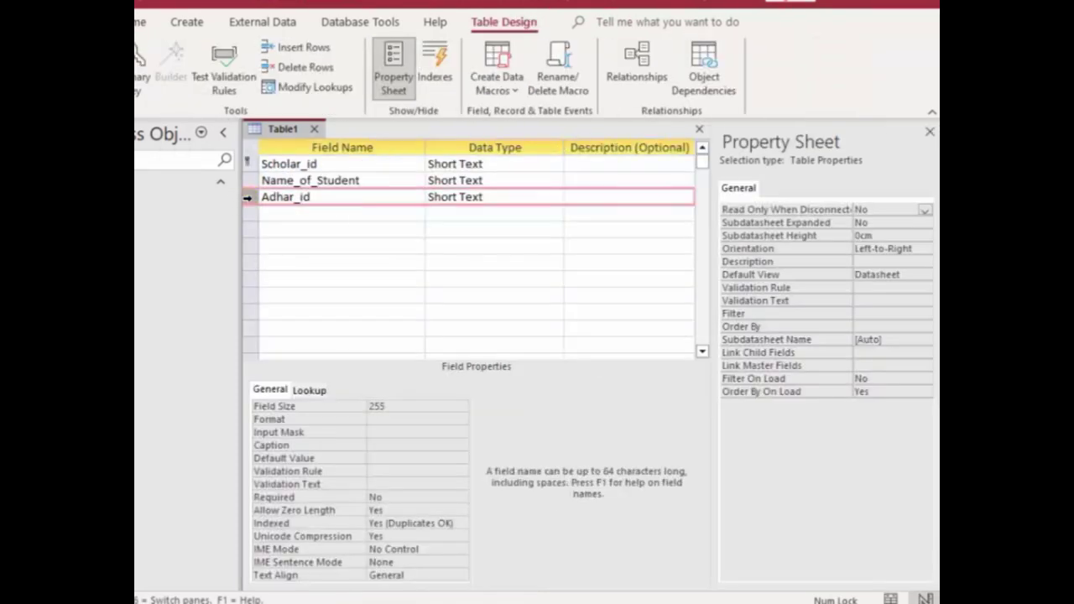
click(302, 214)
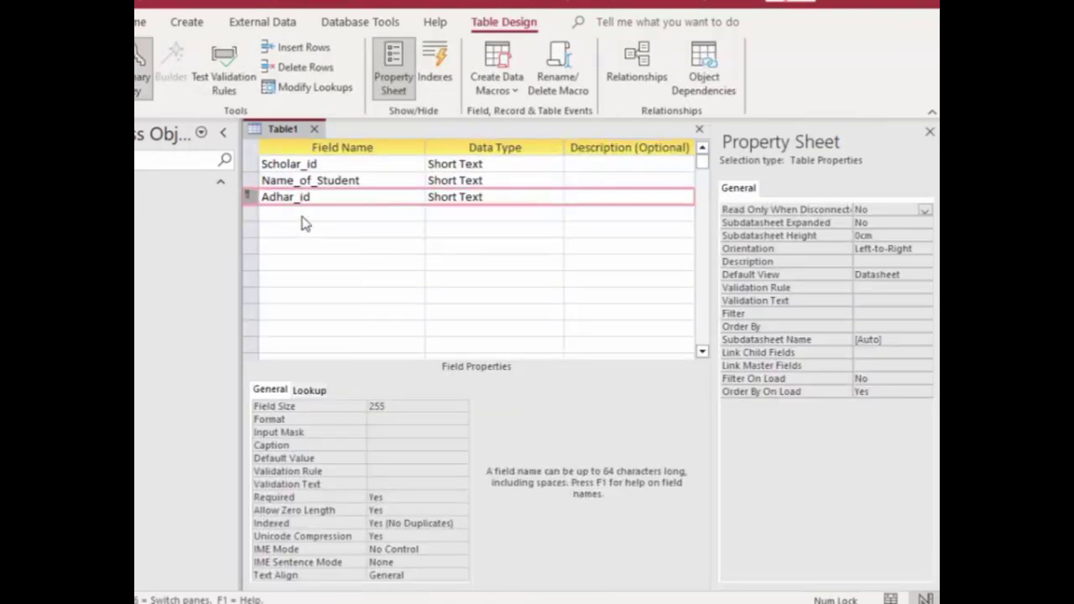
right_click(254, 164)
click(273, 173)
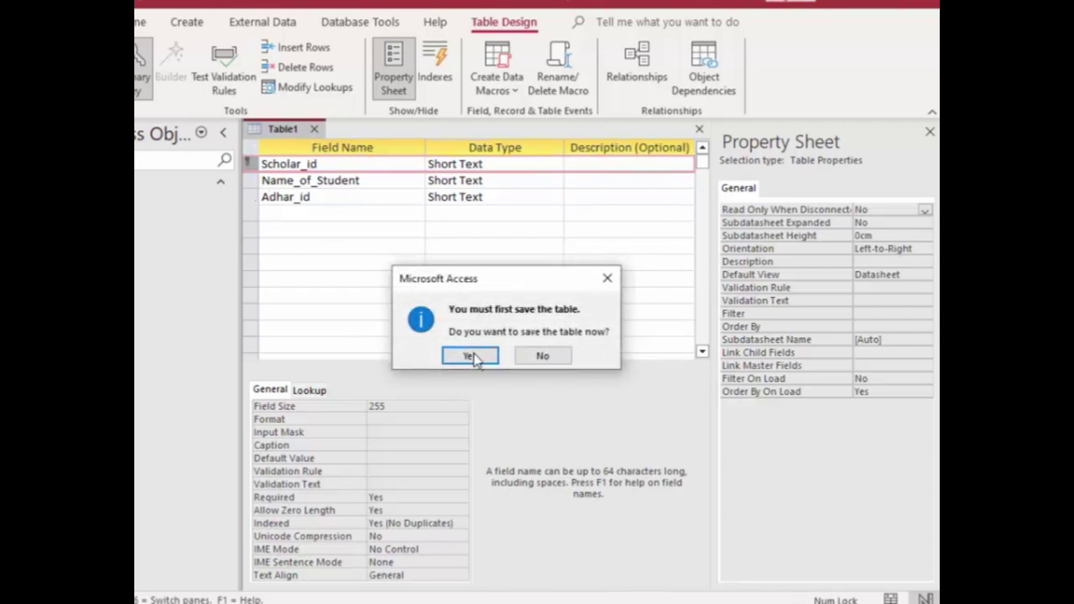
Step: Save the design, view the six records, then switch back to Design View
click(472, 356)
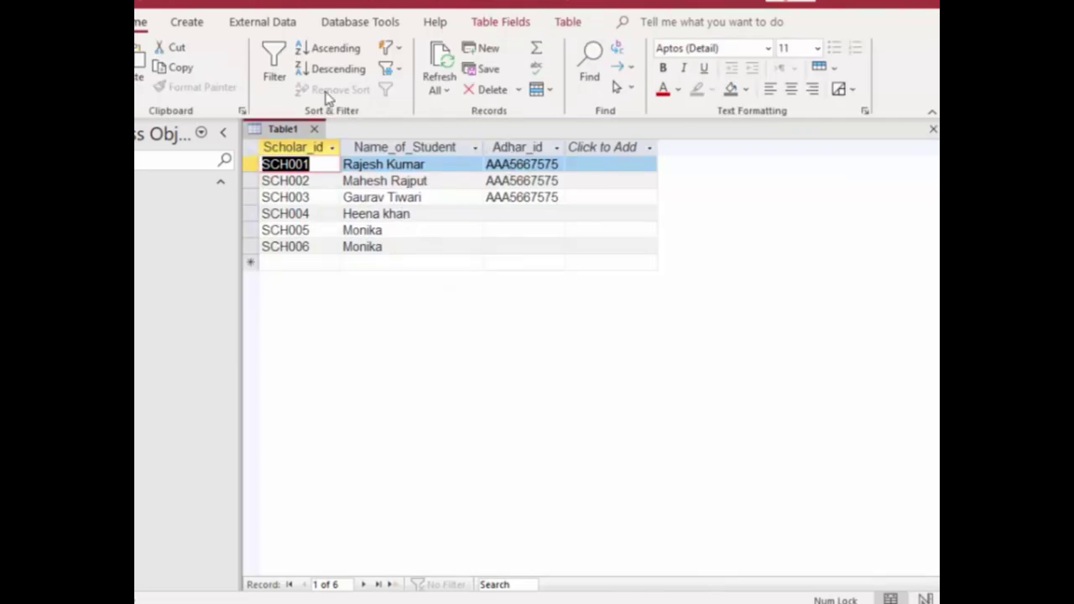
click(109, 76)
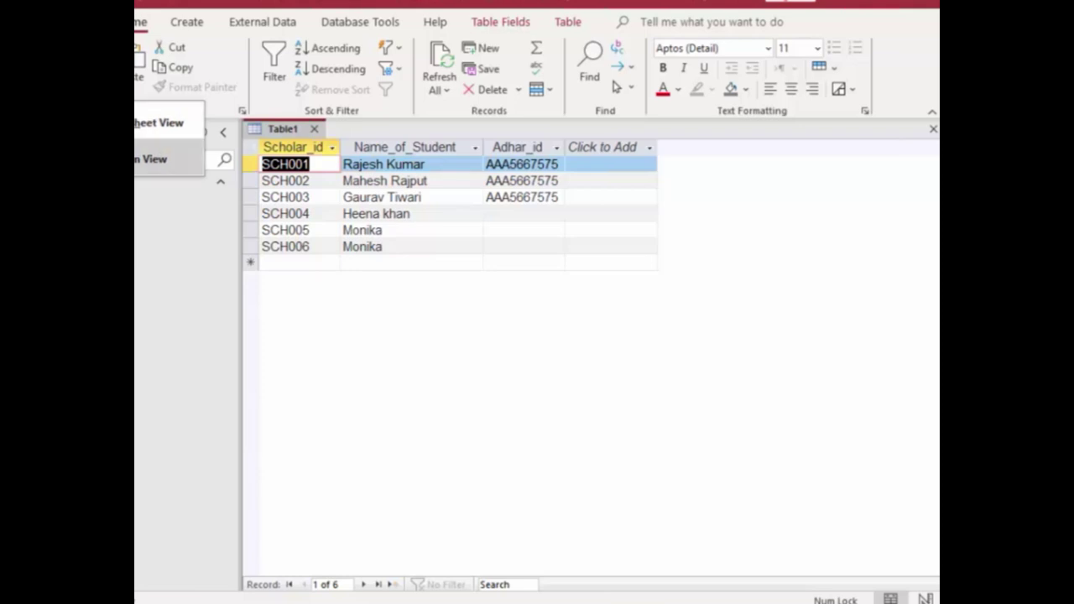
click(163, 158)
Step: Set Adhar_id Indexed to Yes (No Duplicates), hit the duplicate-values save error, and return to the datasheet
click(374, 202)
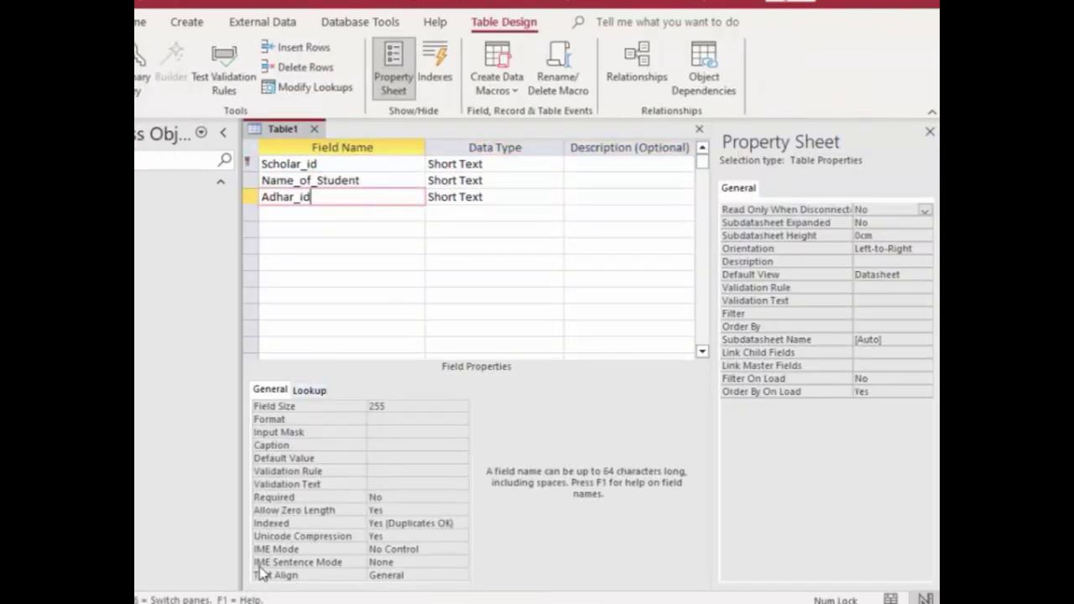
click(461, 523)
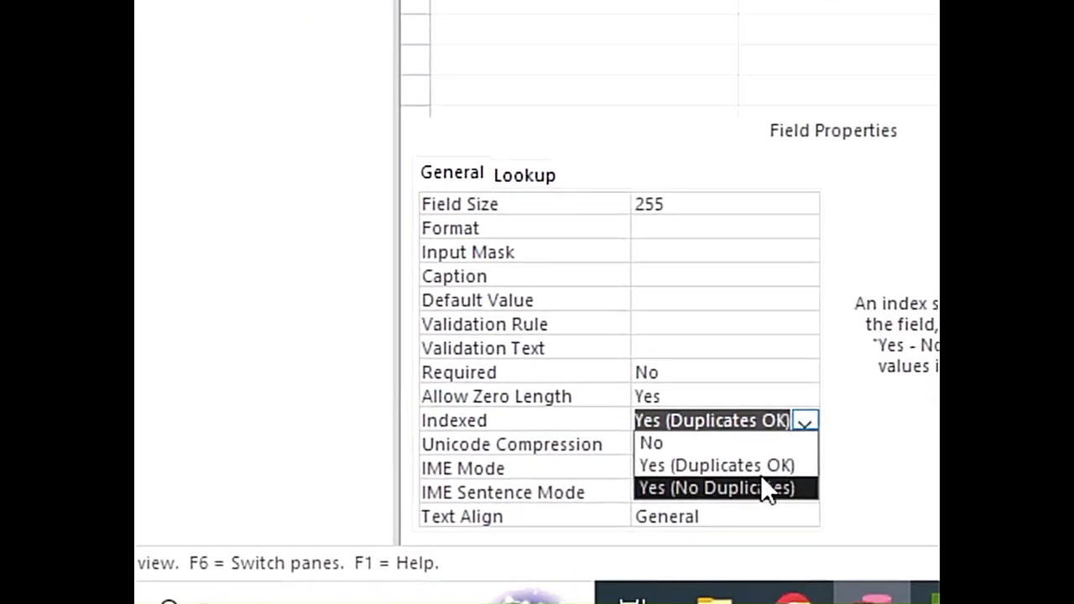
click(756, 488)
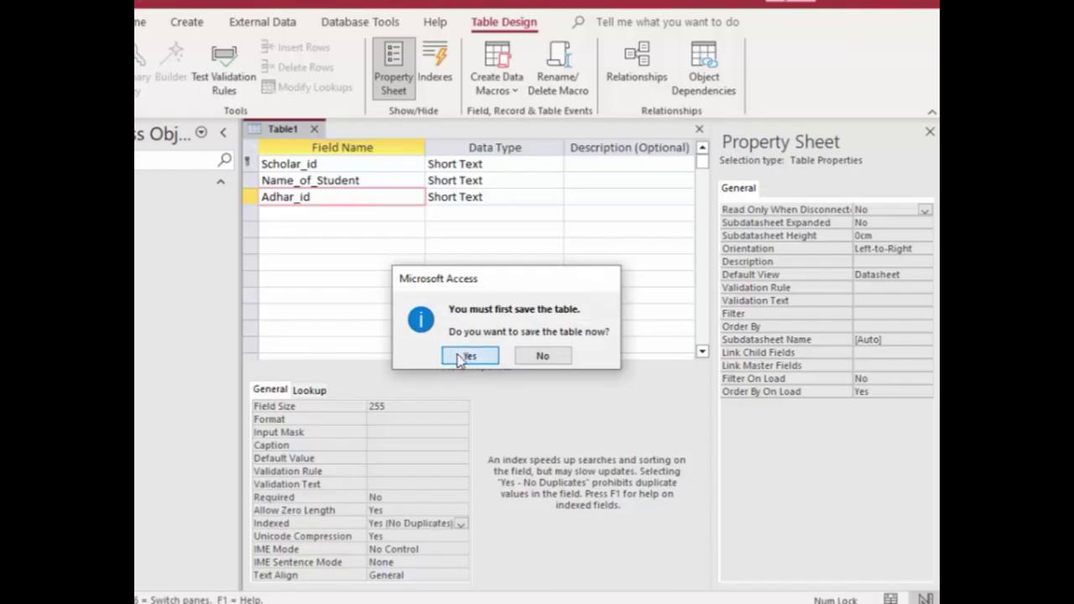
click(460, 356)
click(462, 355)
click(508, 351)
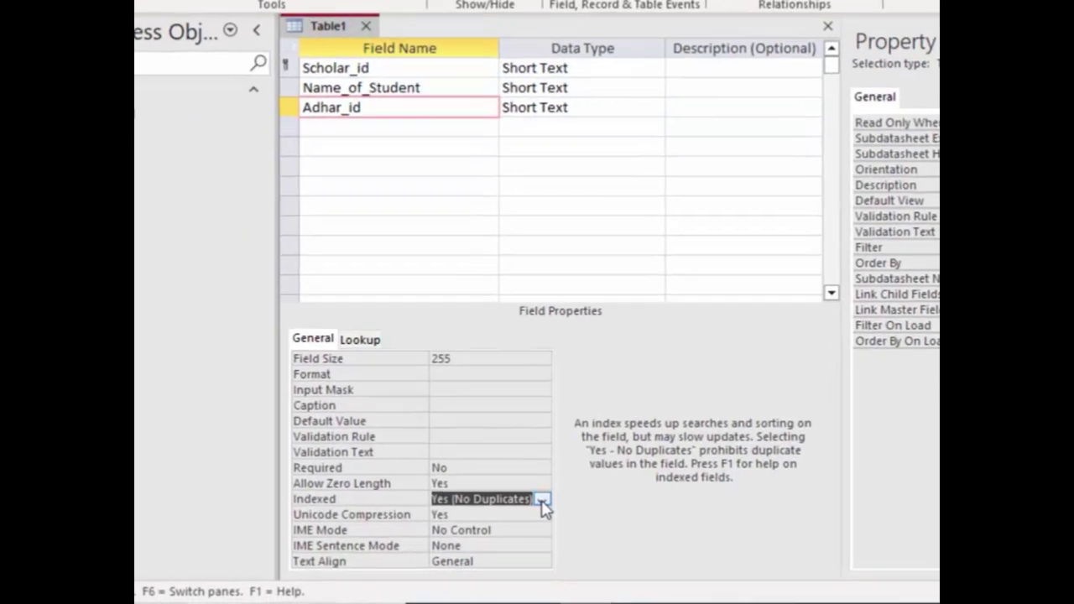
click(460, 523)
click(693, 489)
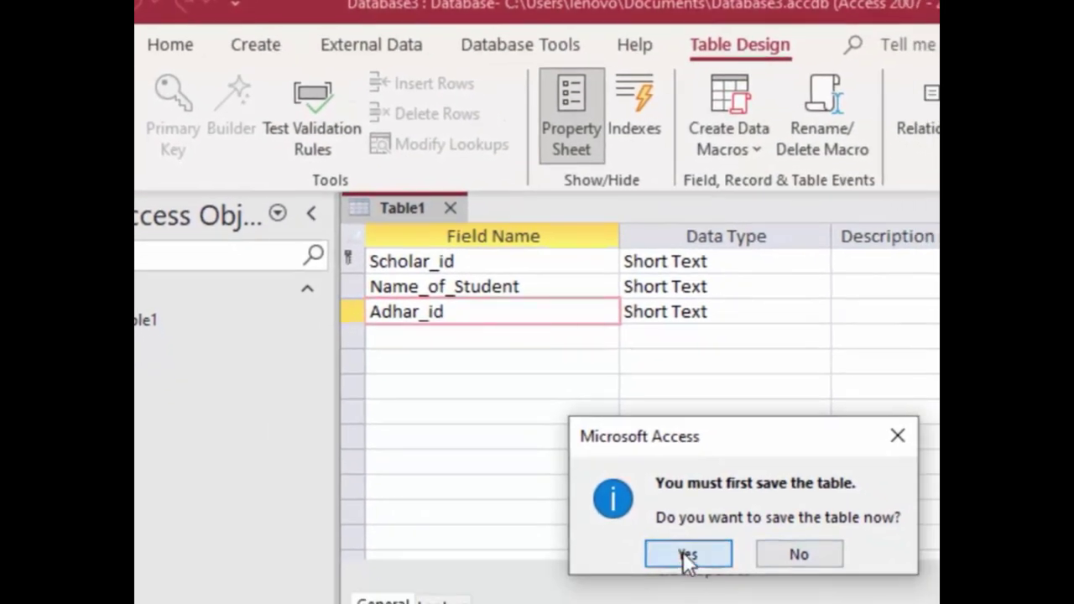
click(663, 554)
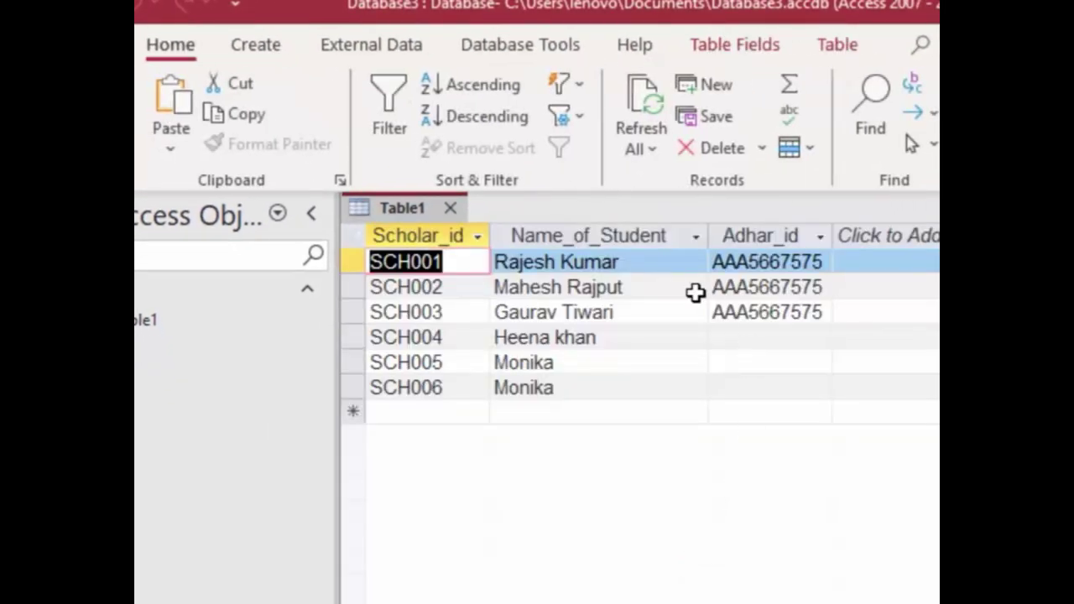
Step: Change the third record's Adhar_id to end in 8 and delete the second record's last digit
click(826, 314)
key(Home)
text(8)
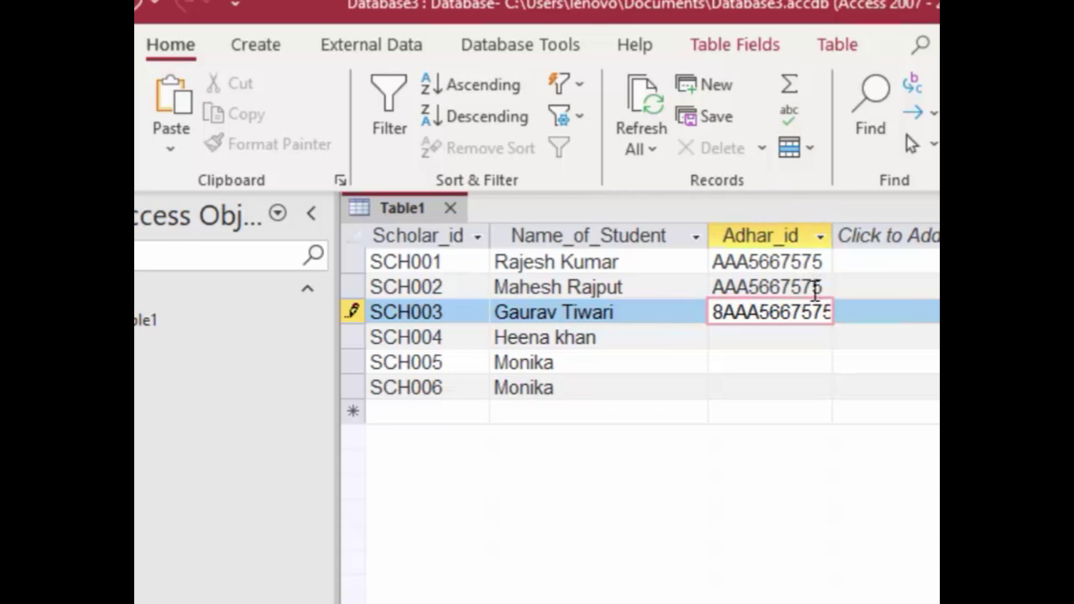
key(BackSpace)
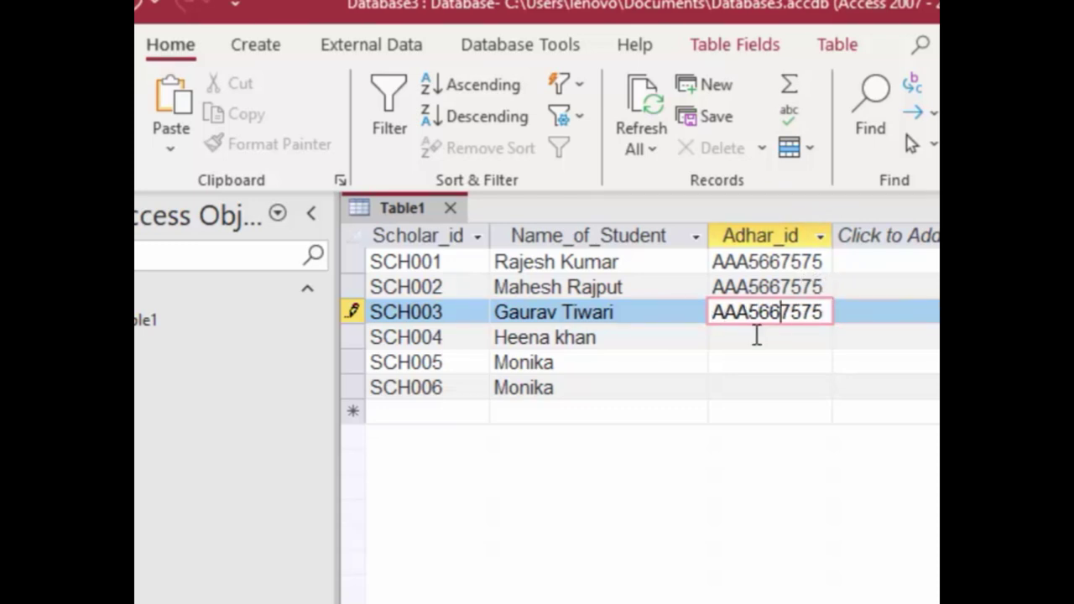
key(BackSpace)
text(8)
click(822, 286)
key(BackSpace)
Step: End the second Adhar_id with 9, set Adhar_id Indexed to Yes (No Duplicates), and save
text(9)
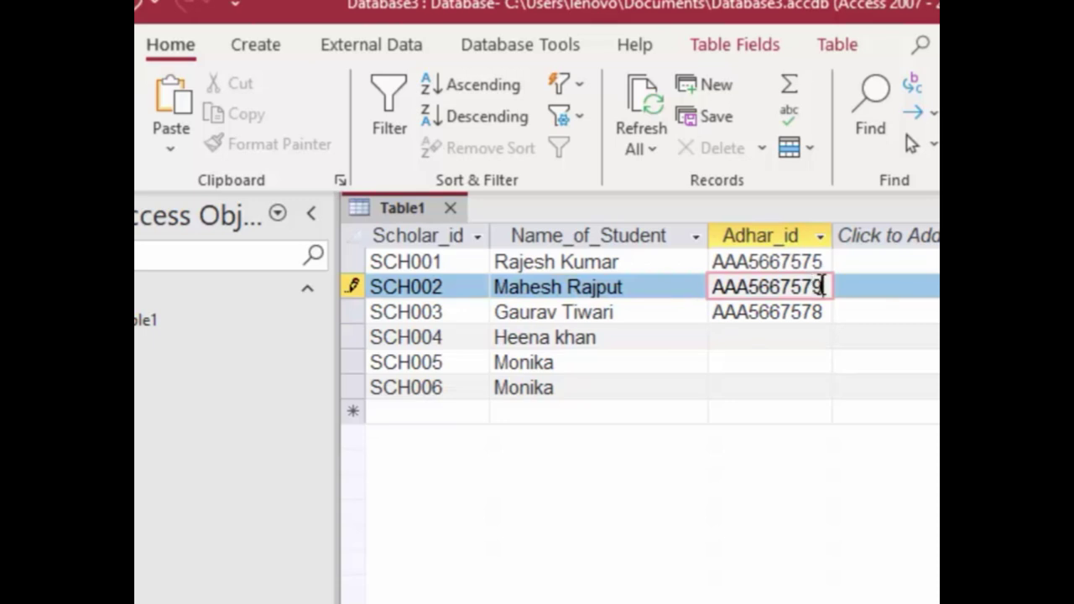
click(126, 92)
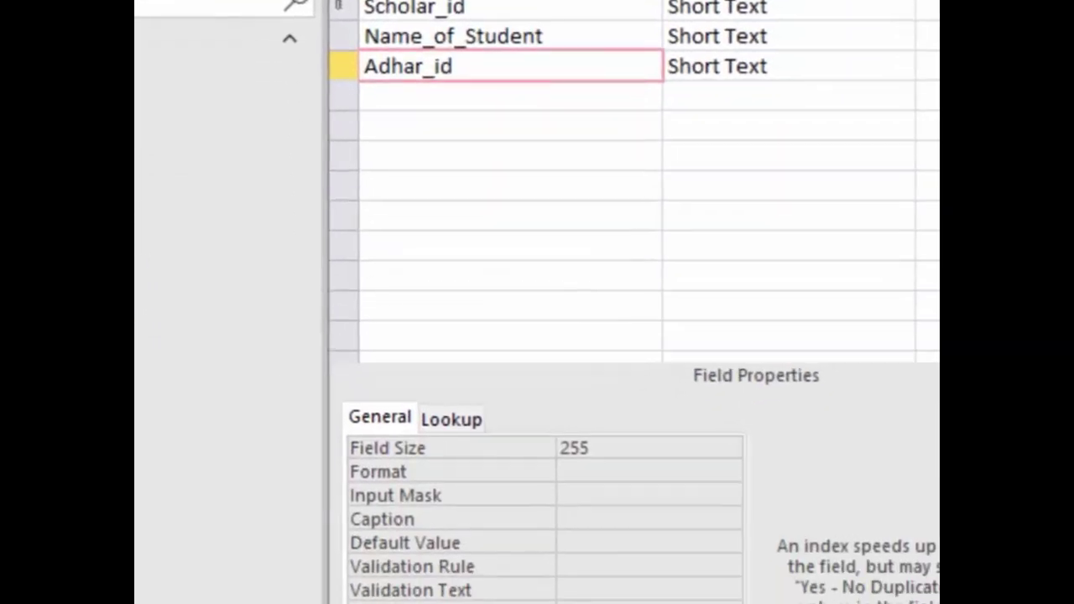
click(776, 482)
click(793, 485)
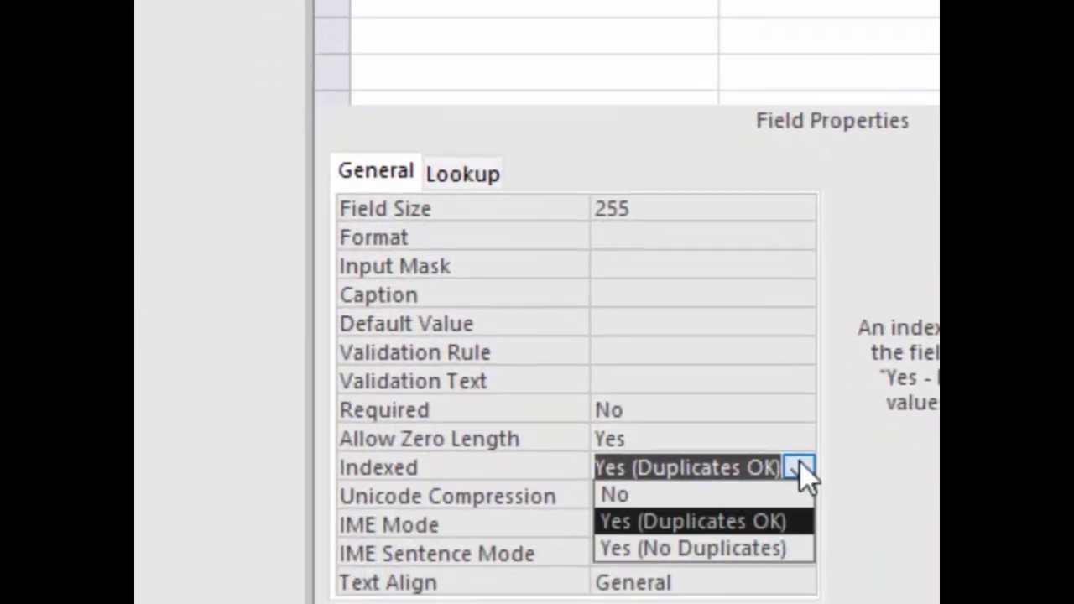
click(763, 575)
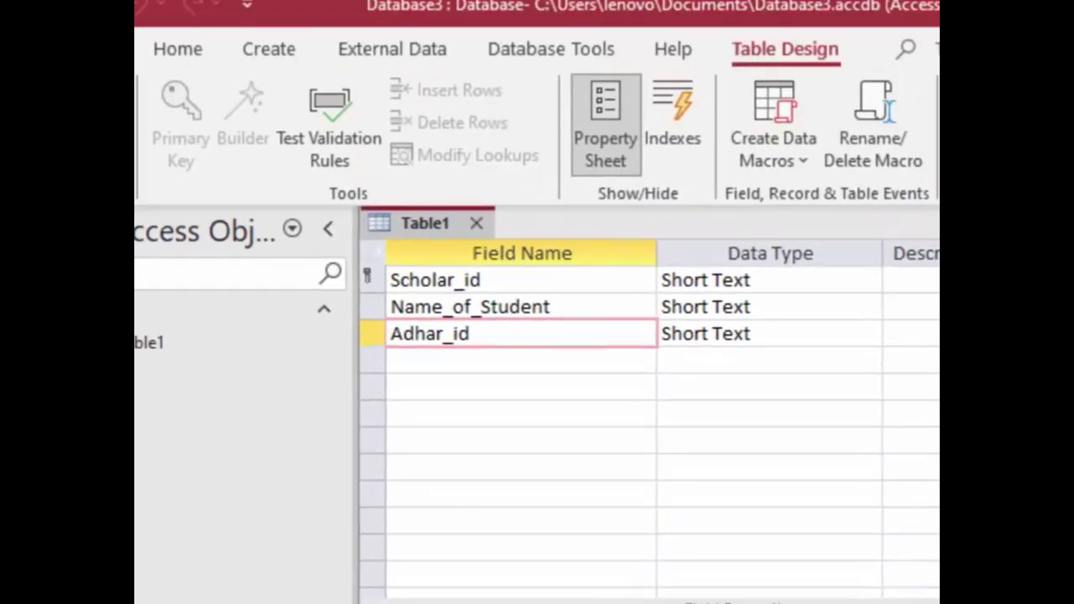
click(730, 589)
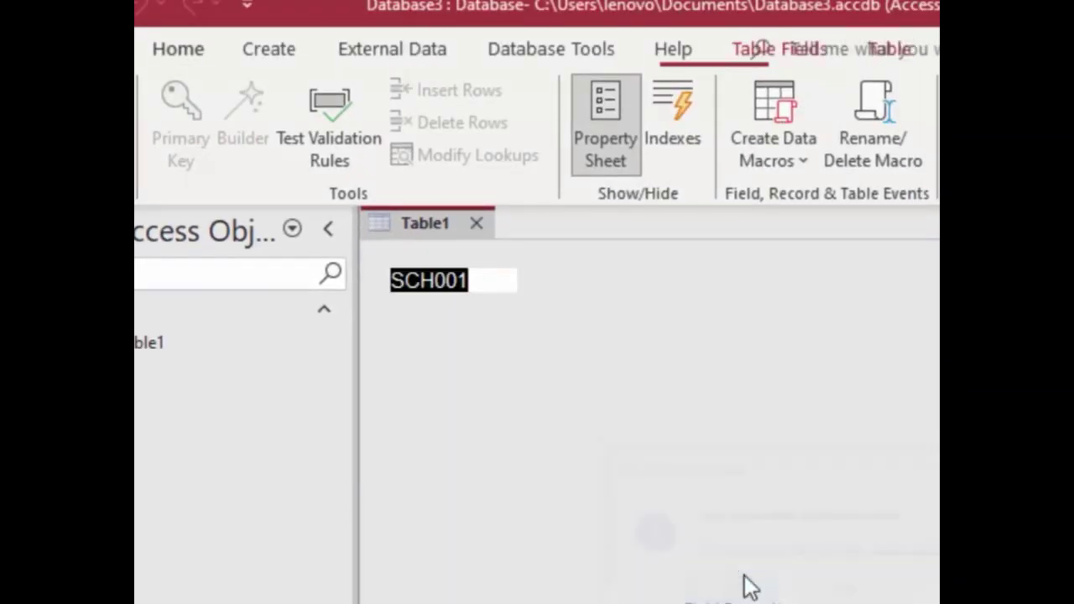
Step: Paste SCH003's Adhar_id AAA5667578 into SCH004, dismiss the duplicate error, and erase the value
click(798, 359)
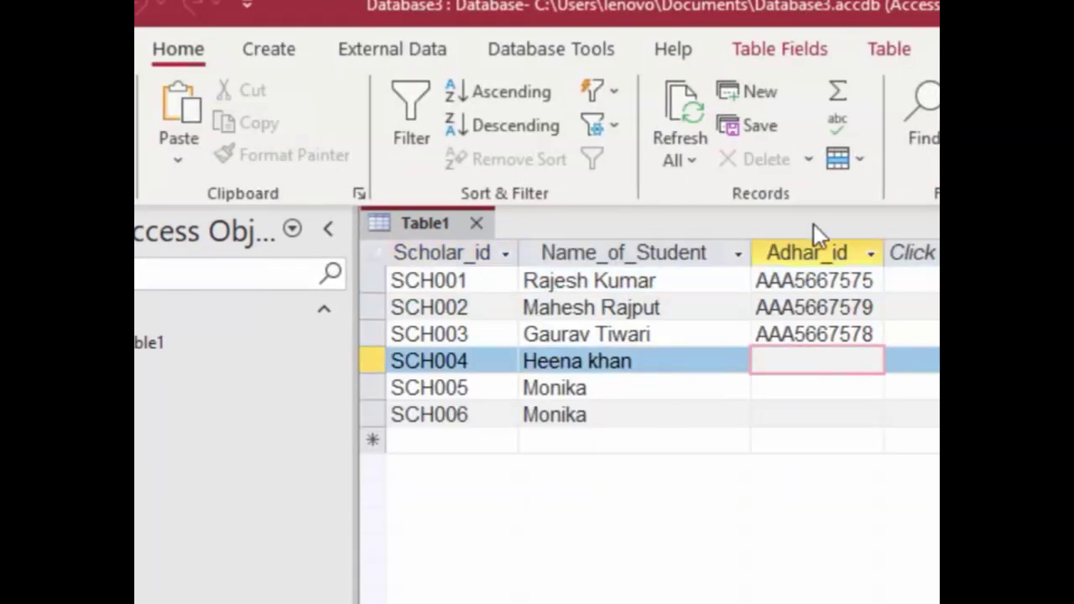
mouse_move(880, 334)
mouse_down()
mouse_move(653, 318)
mouse_move(699, 309)
mouse_up()
right_click(771, 339)
click(838, 397)
right_click(811, 367)
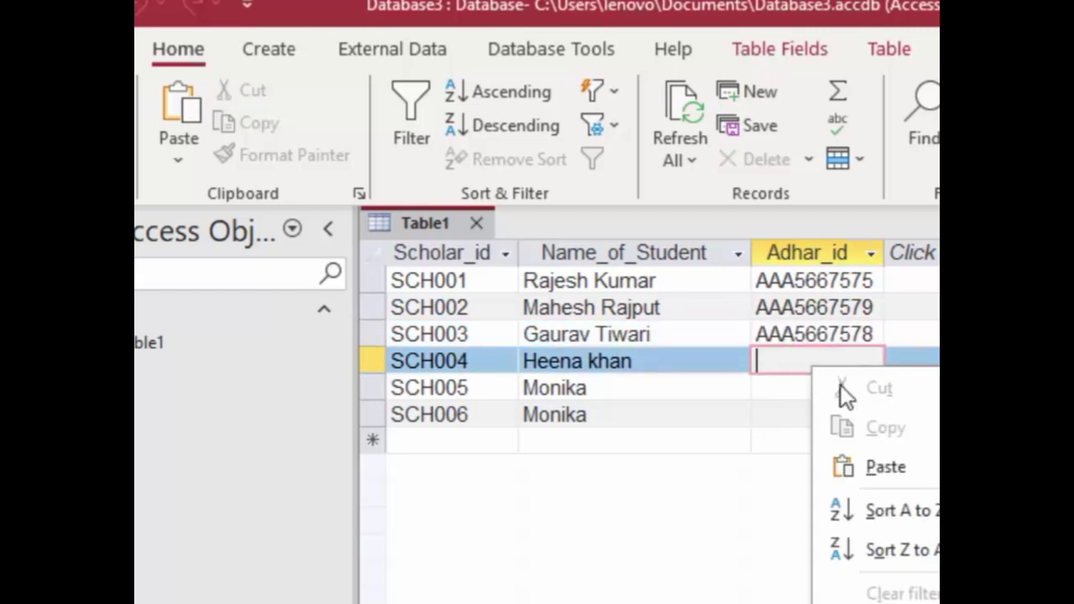
click(880, 465)
click(755, 438)
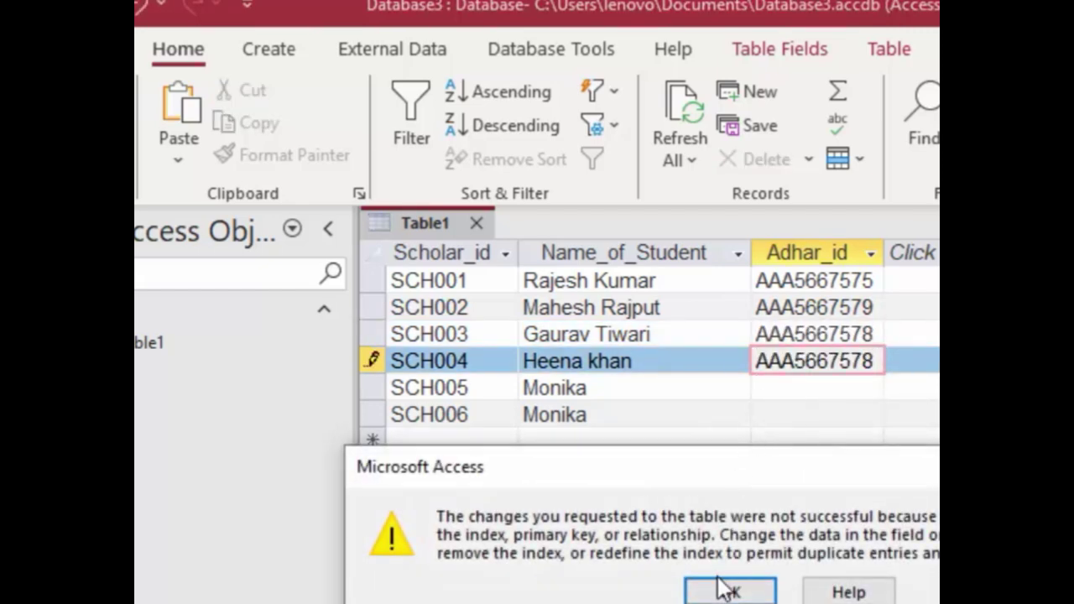
drag(704, 467, 719, 371)
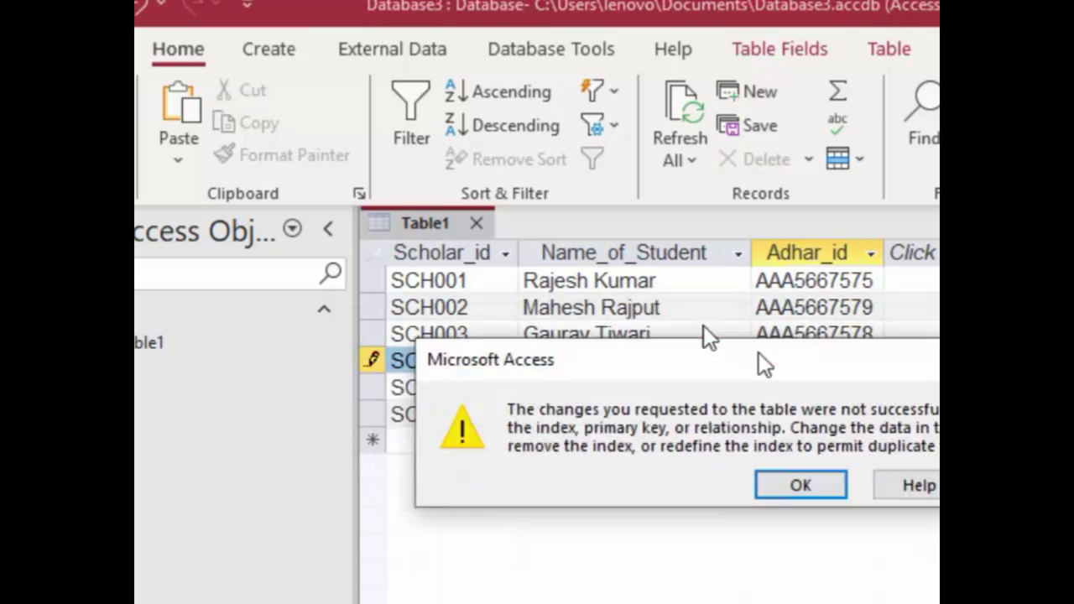
click(722, 491)
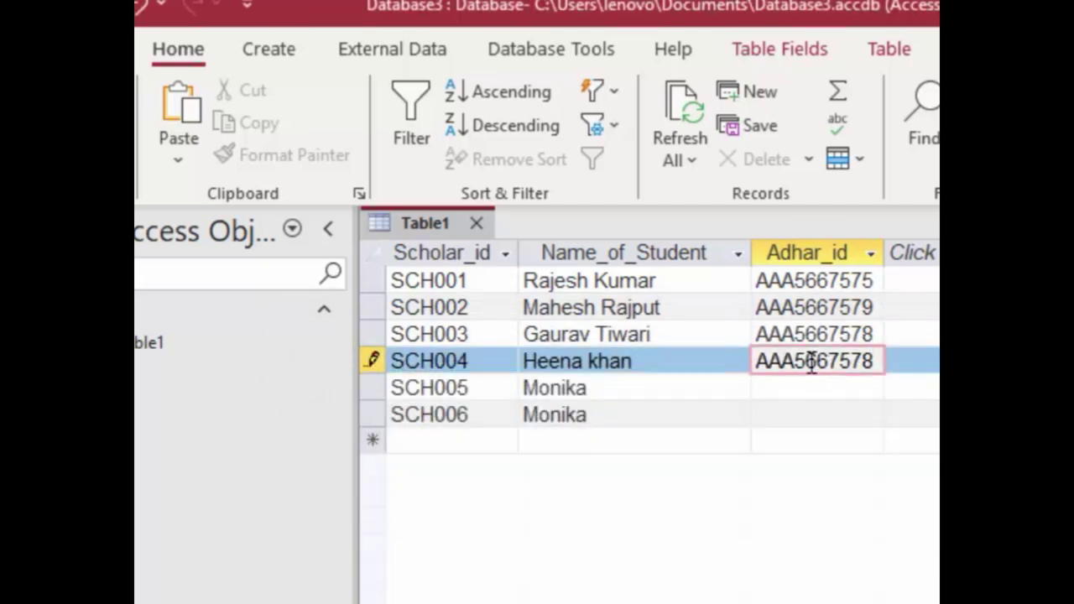
drag(761, 357, 896, 359)
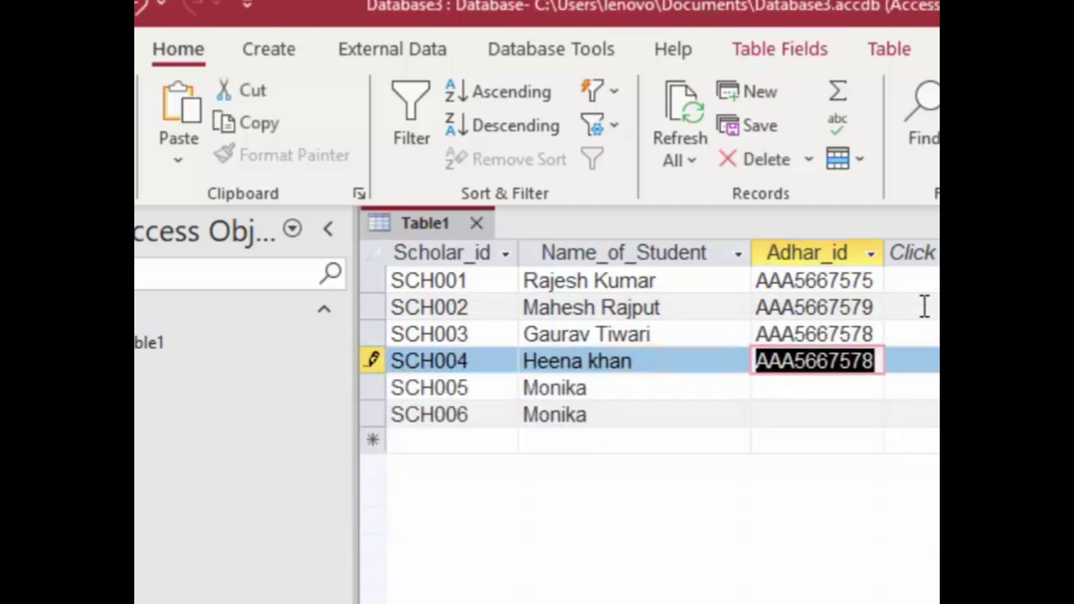
key(BackSpace)
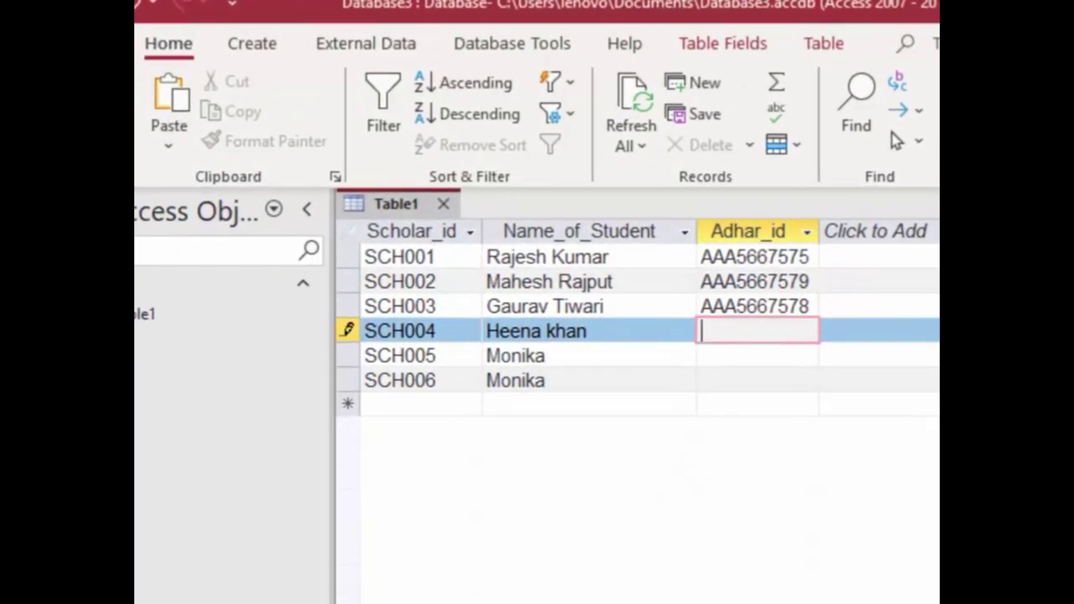
Step: Add a new Roll_no field with the AutoNumber data type in Design View
click(158, 242)
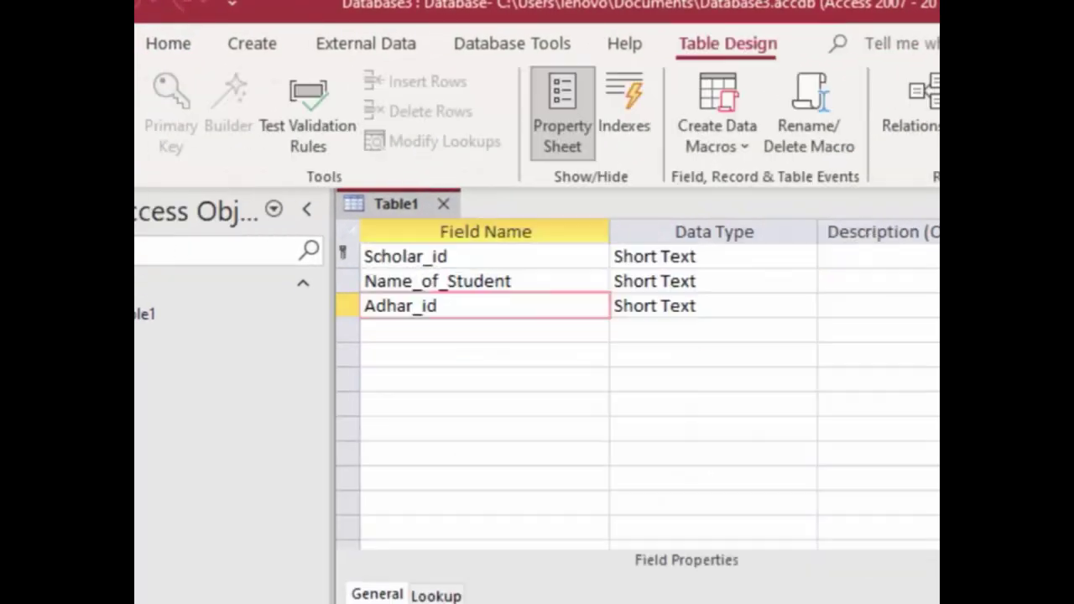
click(415, 328)
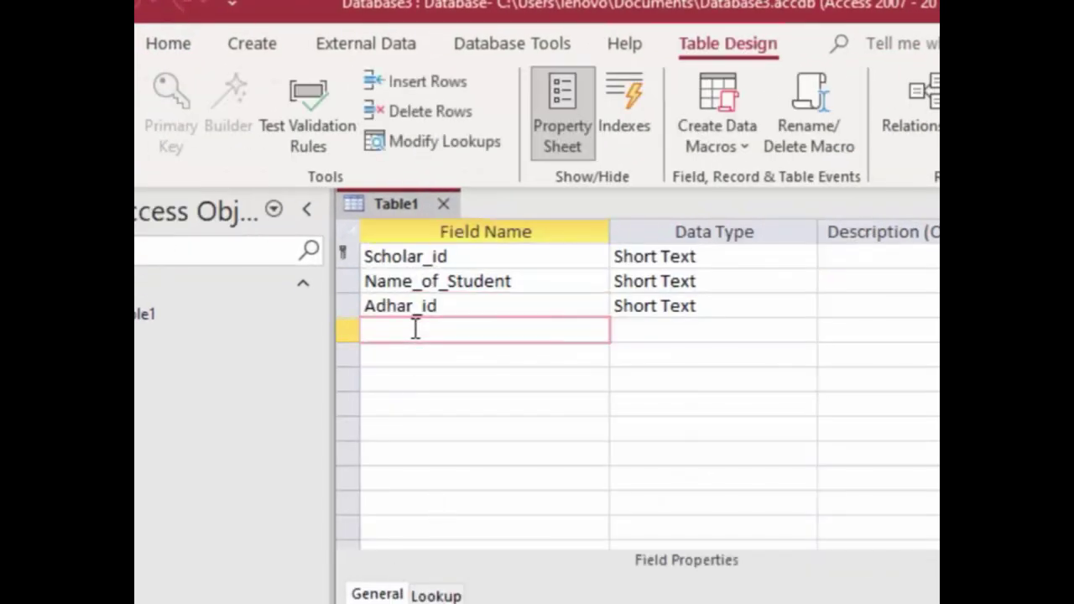
text(R)
click(714, 311)
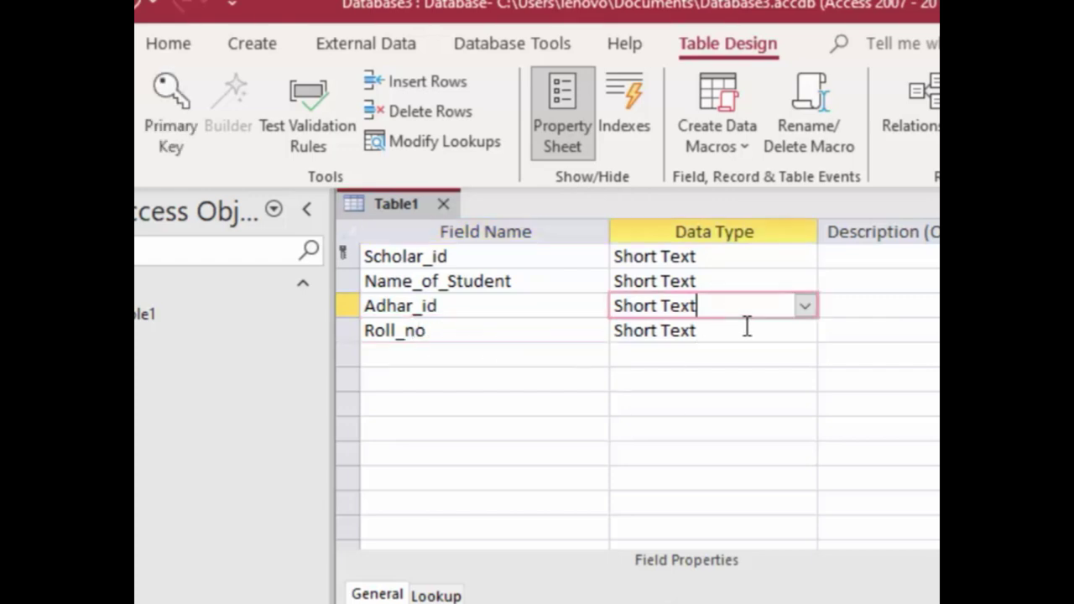
click(803, 331)
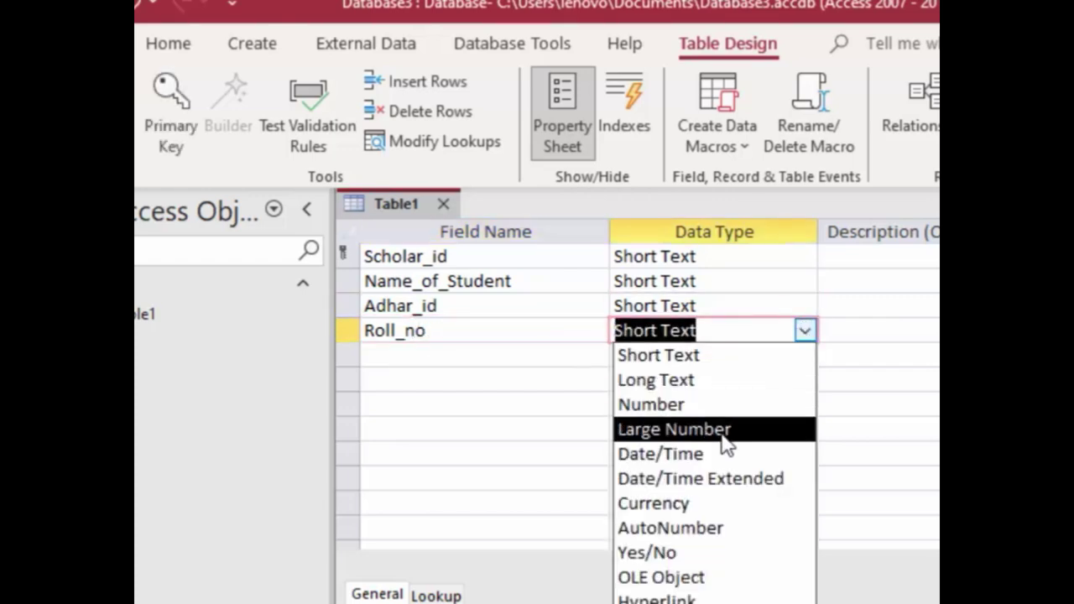
click(712, 528)
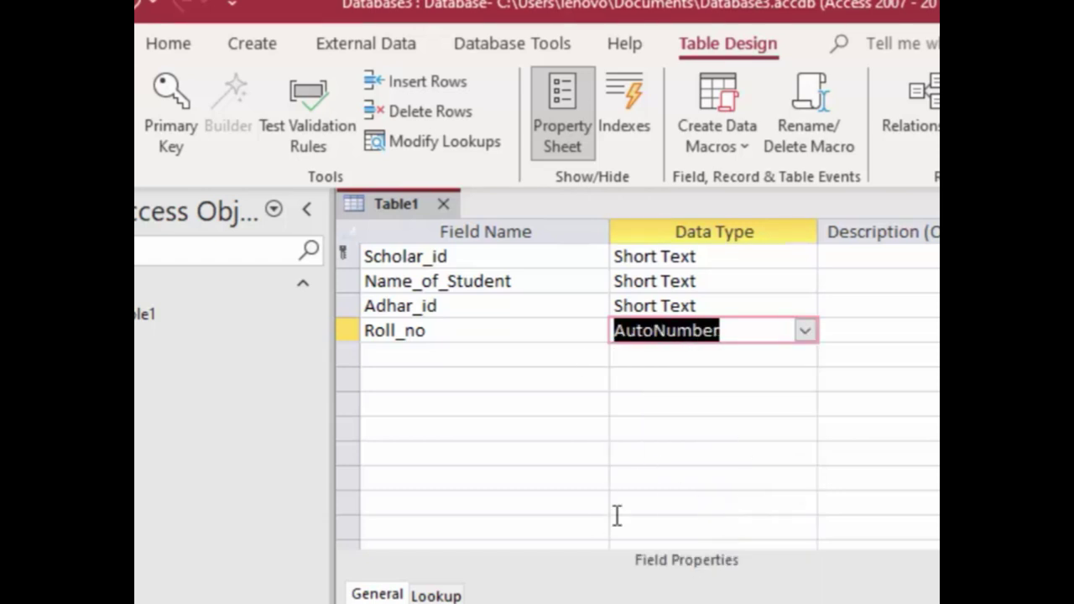
Step: Try Roll_no as the primary key, then restore Scholar_id as the primary key
right_click(346, 332)
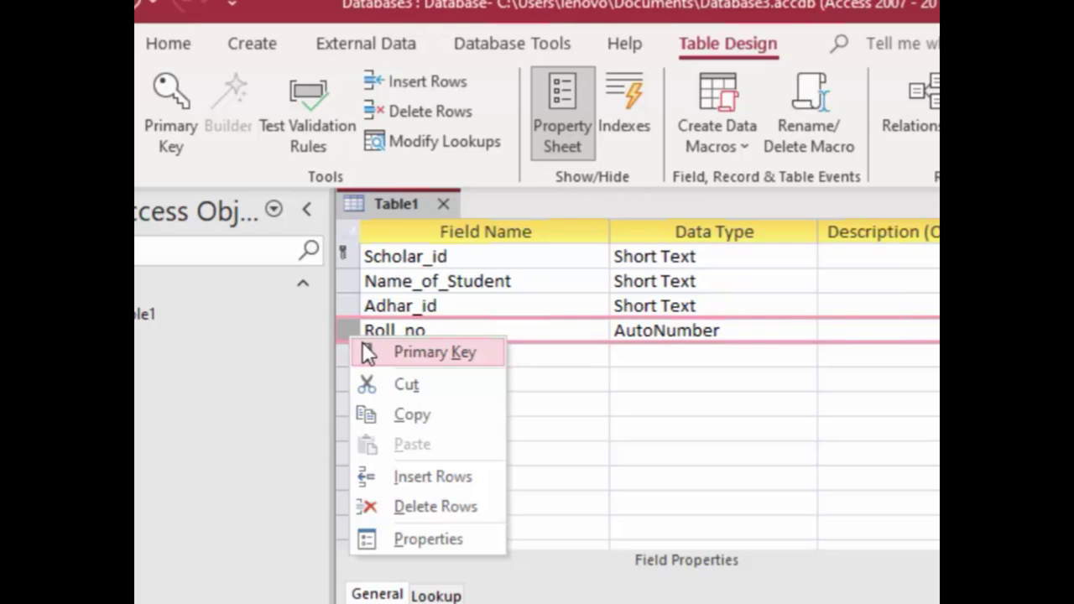
click(367, 351)
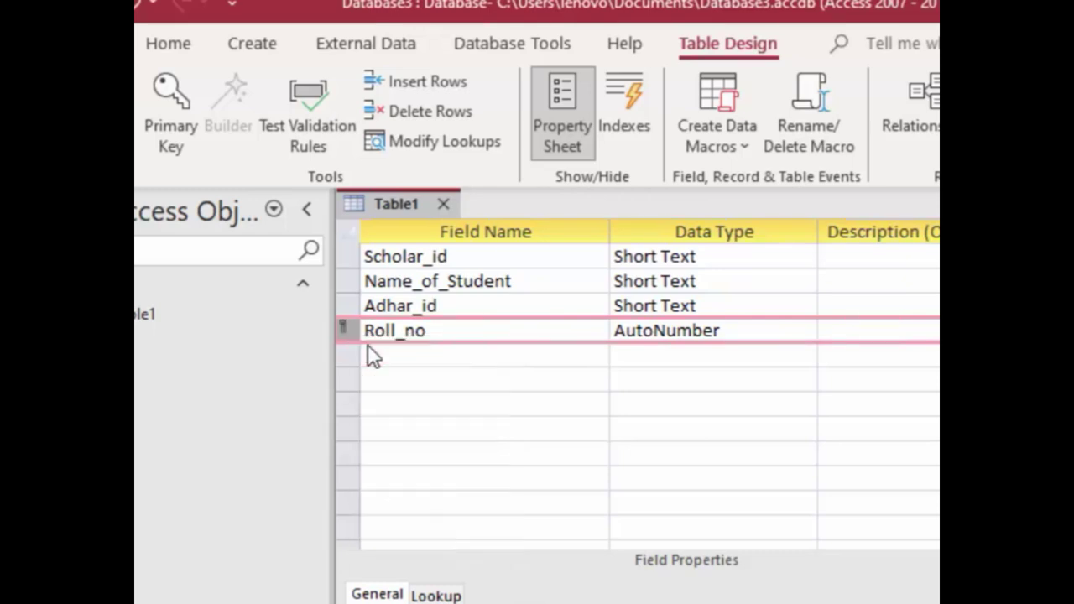
click(353, 258)
right_click(358, 259)
click(388, 281)
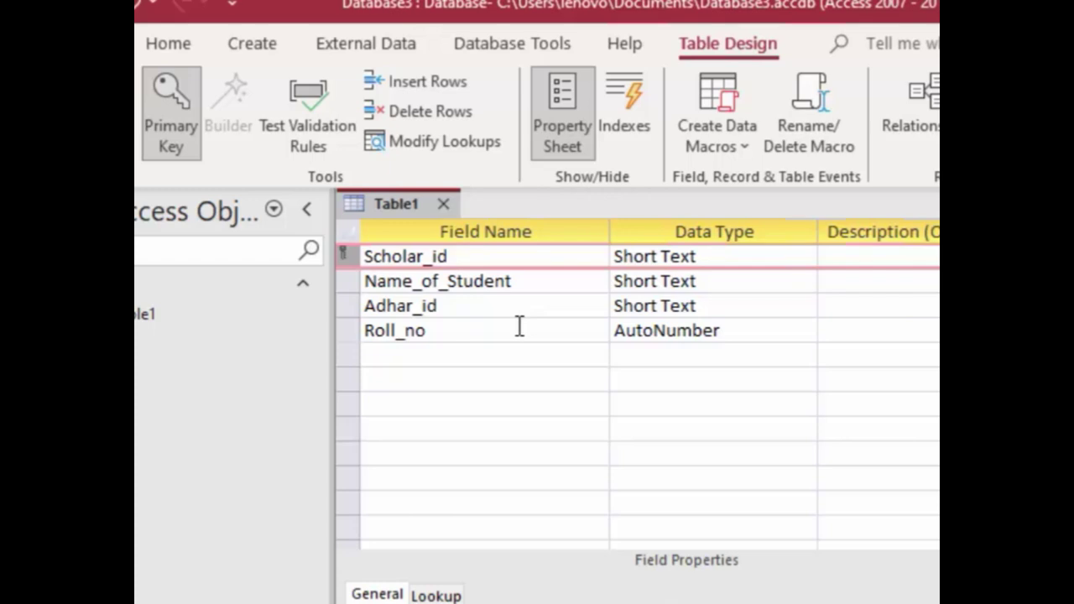
Step: Set Roll_no's Indexed property to Yes (No Duplicates) and trigger the save prompt
click(455, 329)
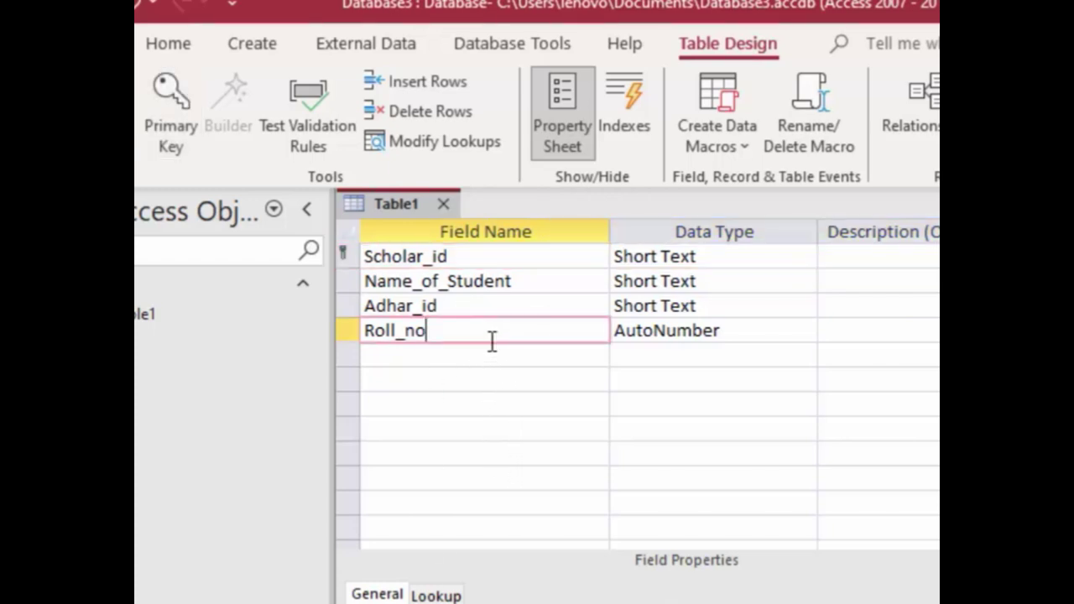
click(736, 339)
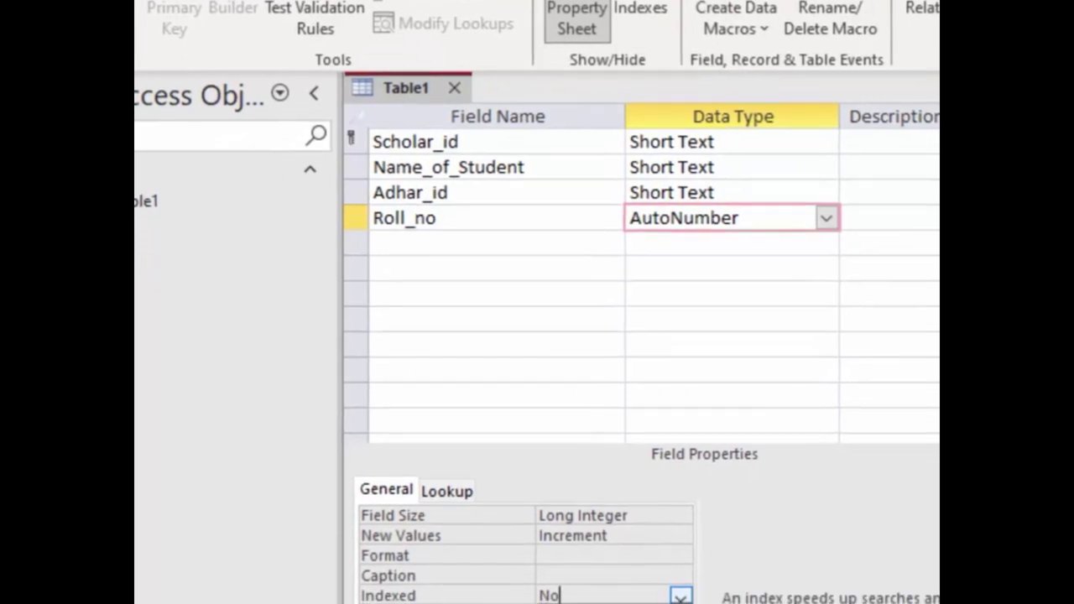
click(693, 517)
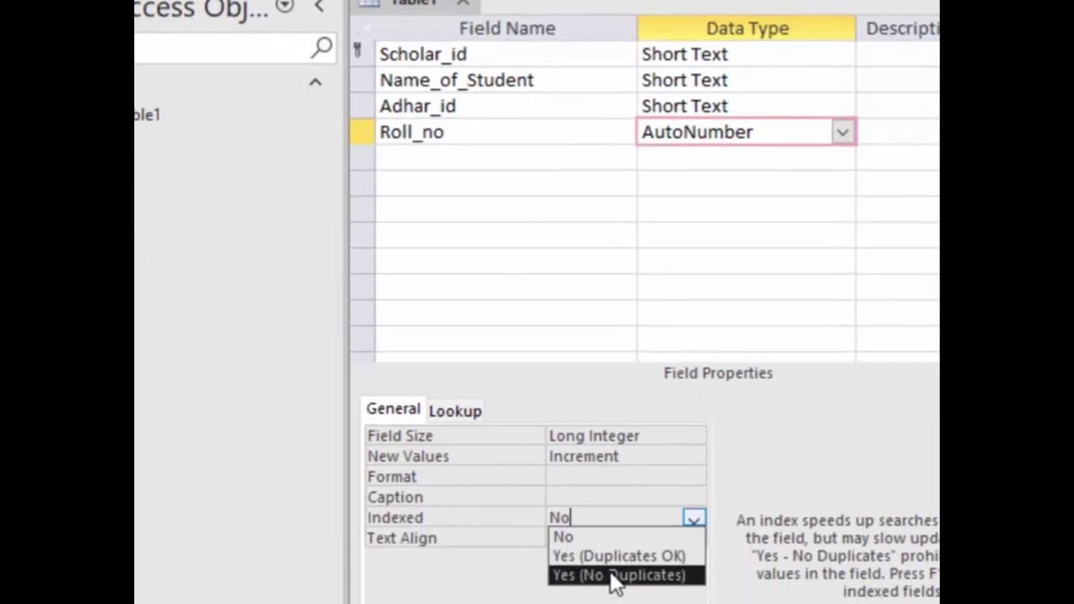
click(612, 576)
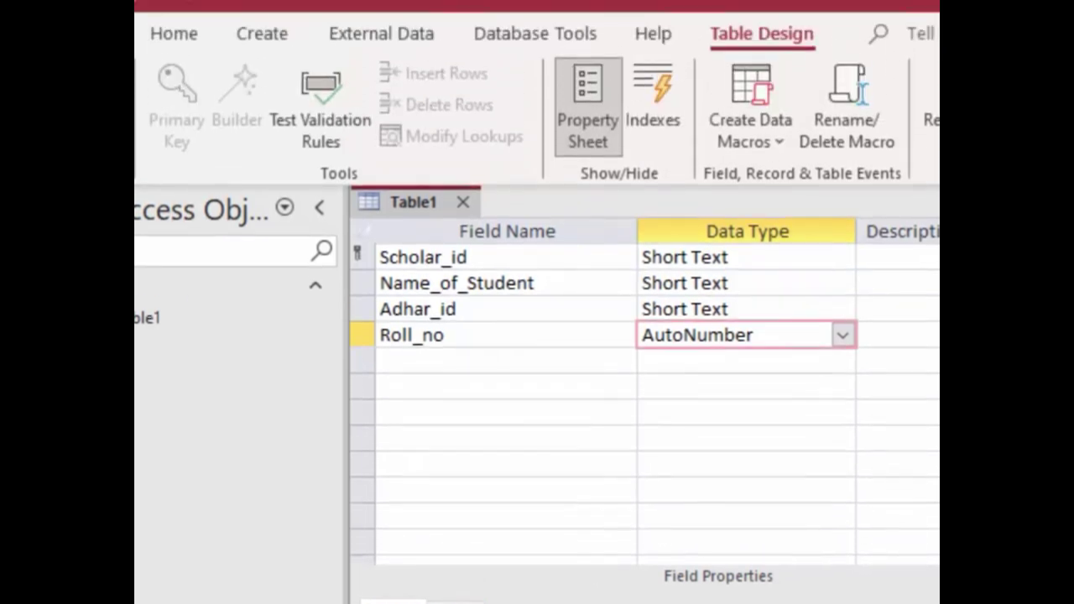
click(137, 137)
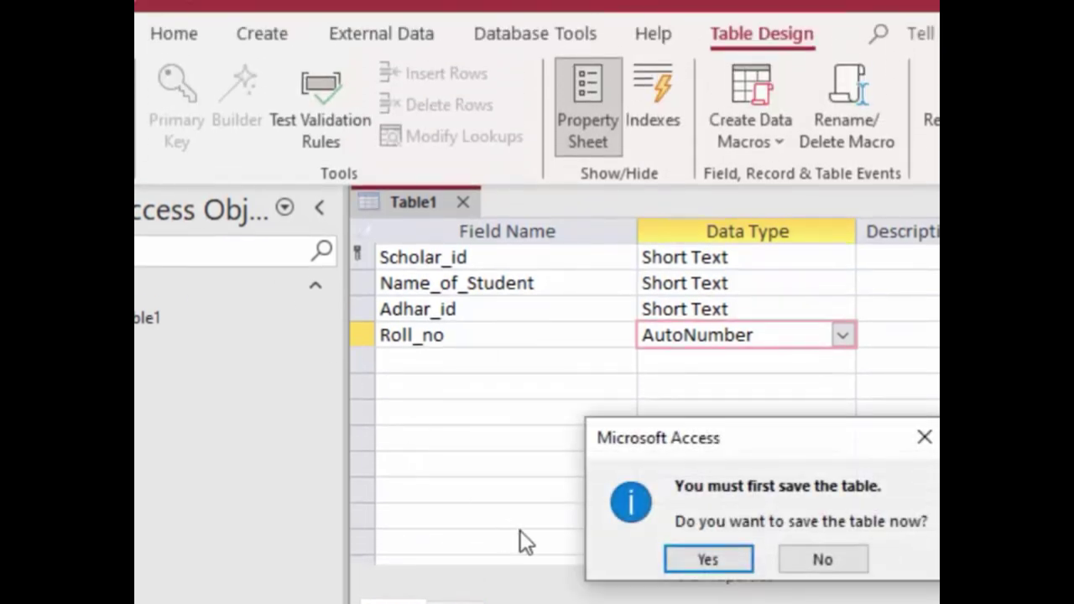
Step: Save Table1 and check the Adhar_id column and the Roll_no column numbered 1 to 6
click(714, 554)
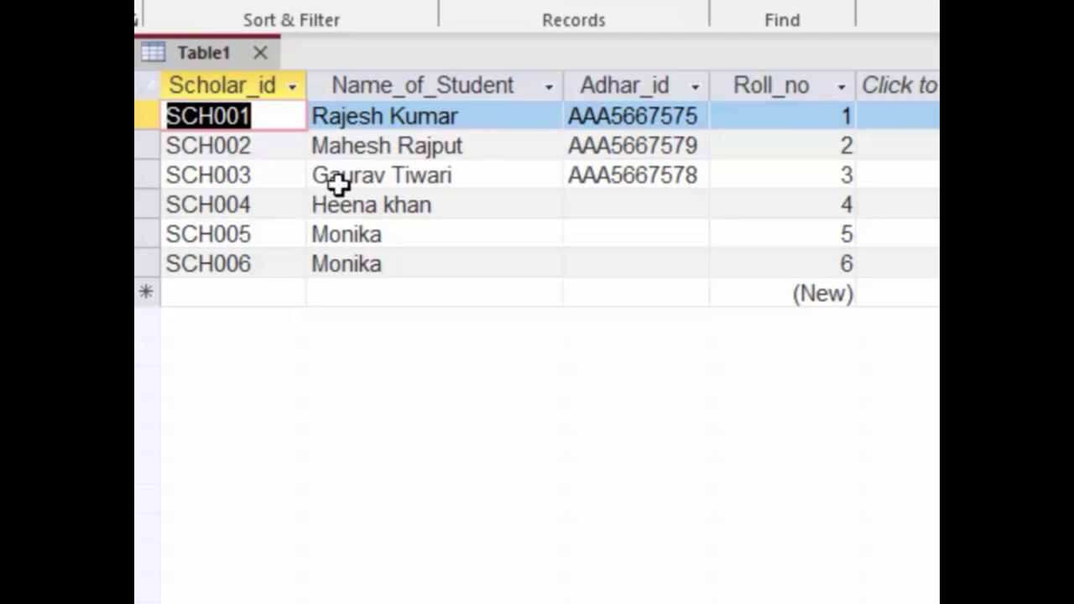
click(644, 85)
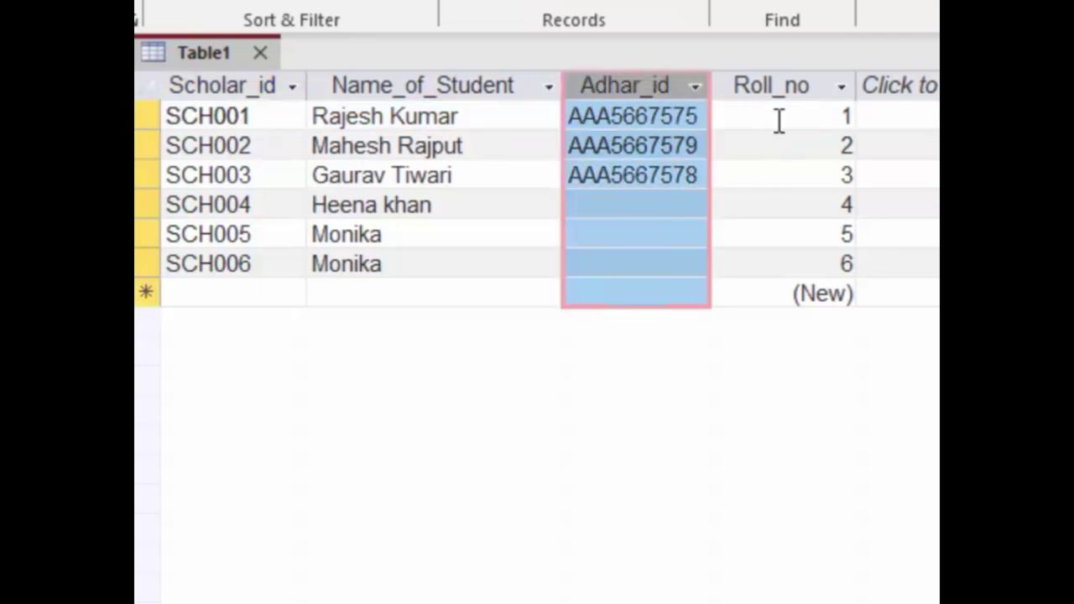
click(792, 88)
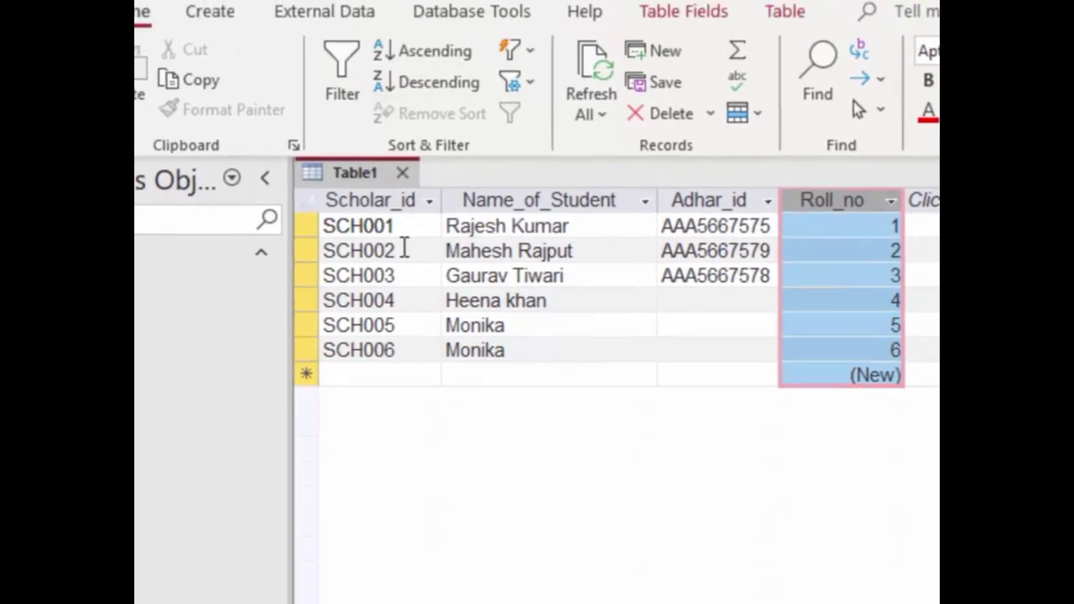